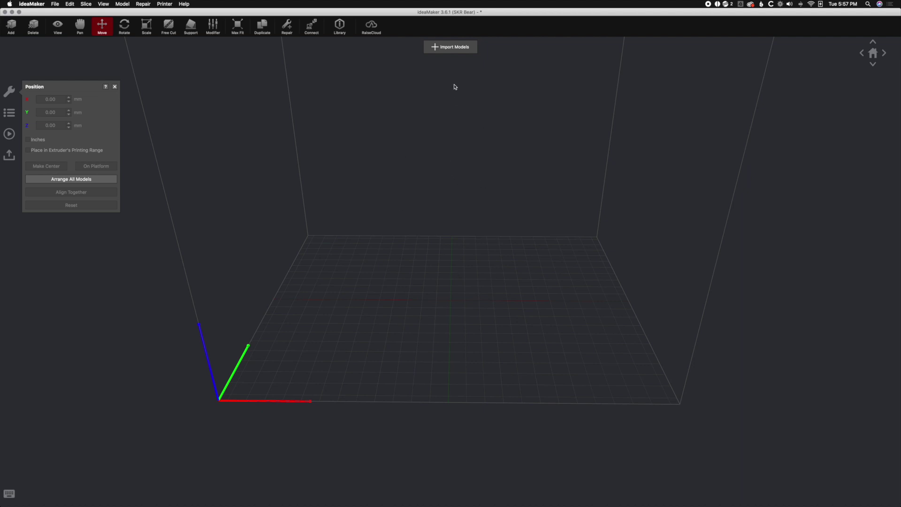
# Import the model Chris Mini_fixed.stl from the Downloads folder onto the build plate
pyautogui.click(451, 49)
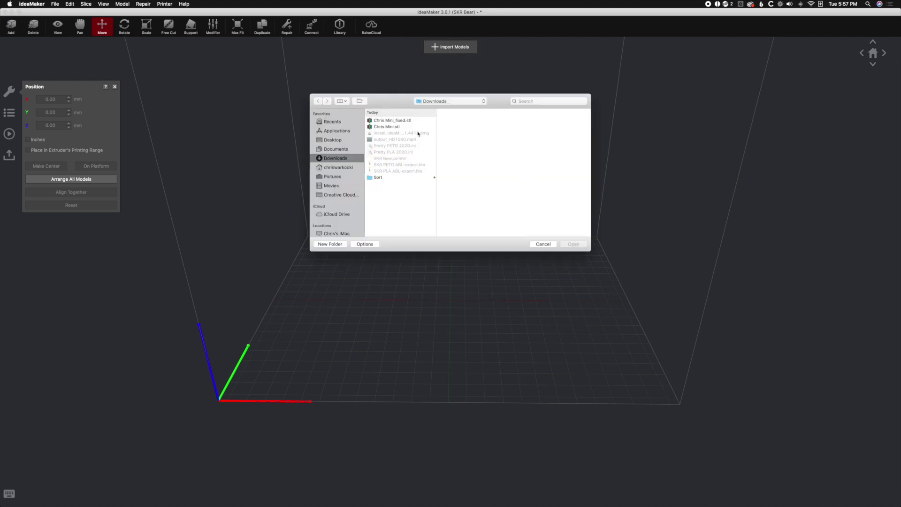
pyautogui.click(393, 120)
pyautogui.click(574, 244)
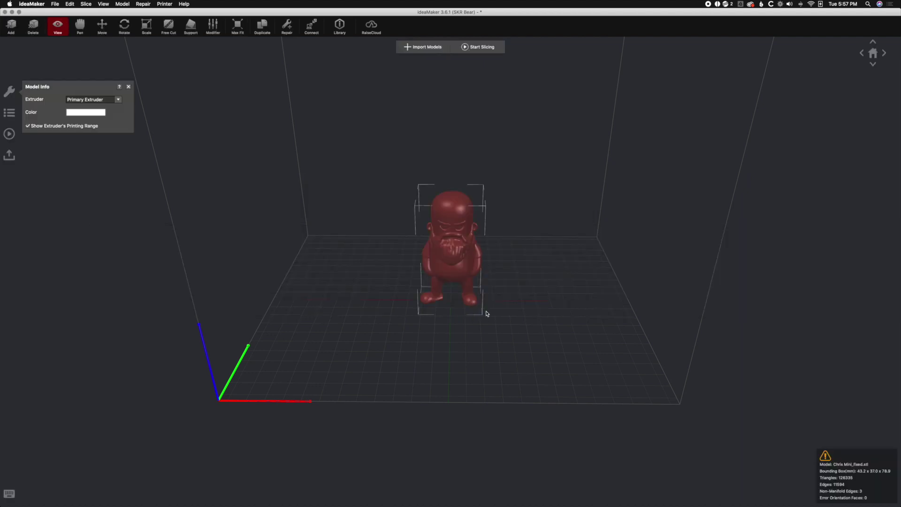
# Examine the imported figure up close, at an angle, from above and from below, and restore the home view
pyautogui.scroll(5, 502, 302)
pyautogui.scroll(2, 502, 302)
pyautogui.scroll(-3, 503, 302)
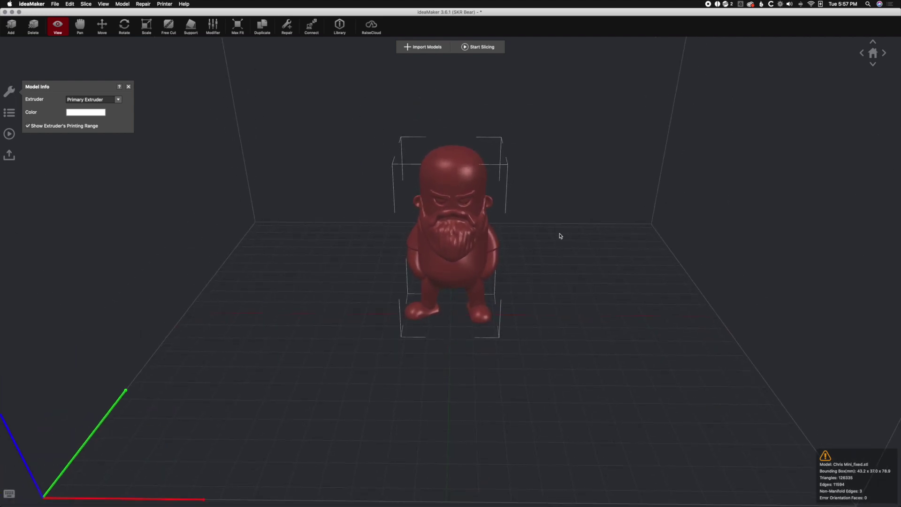
pyautogui.scroll(-1, 587, 335)
pyautogui.scroll(4, 586, 337)
pyautogui.scroll(-5, 586, 336)
pyautogui.moveTo(585, 334); pyautogui.dragTo(627, 282)
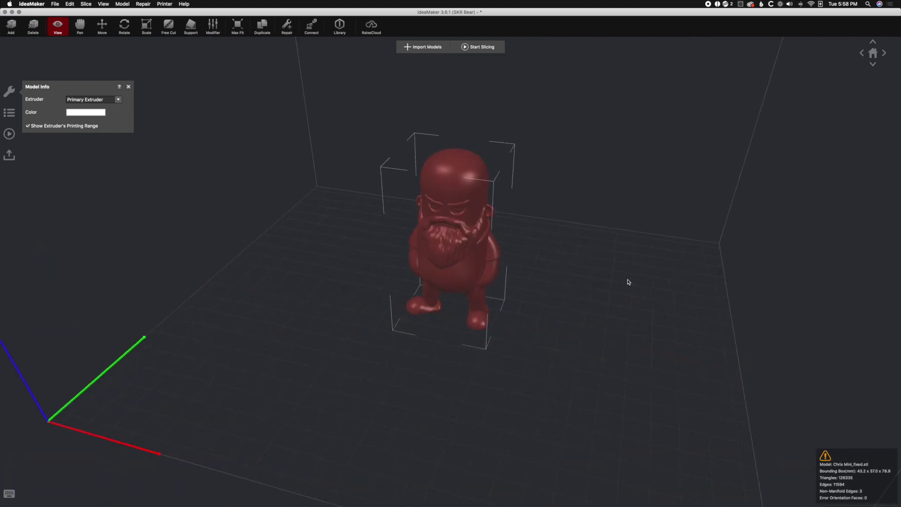
pyautogui.click(873, 53)
pyautogui.click(873, 64)
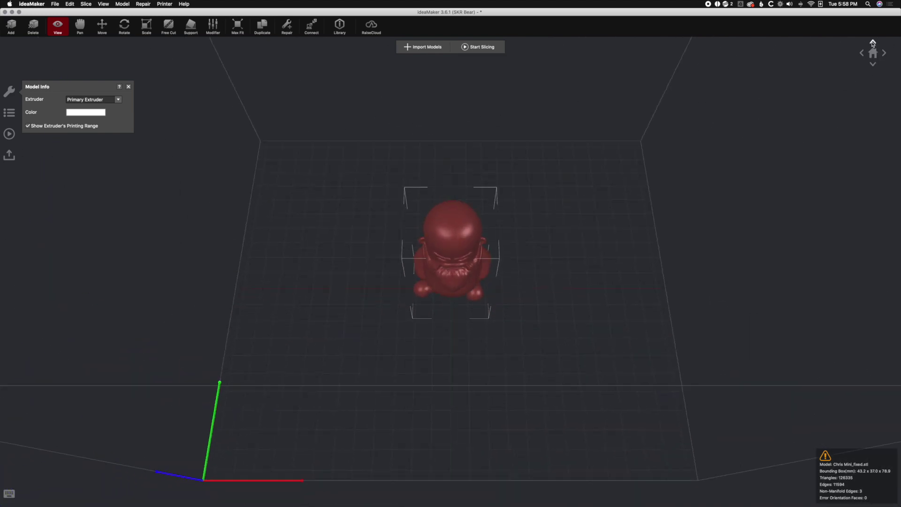
pyautogui.click(872, 54)
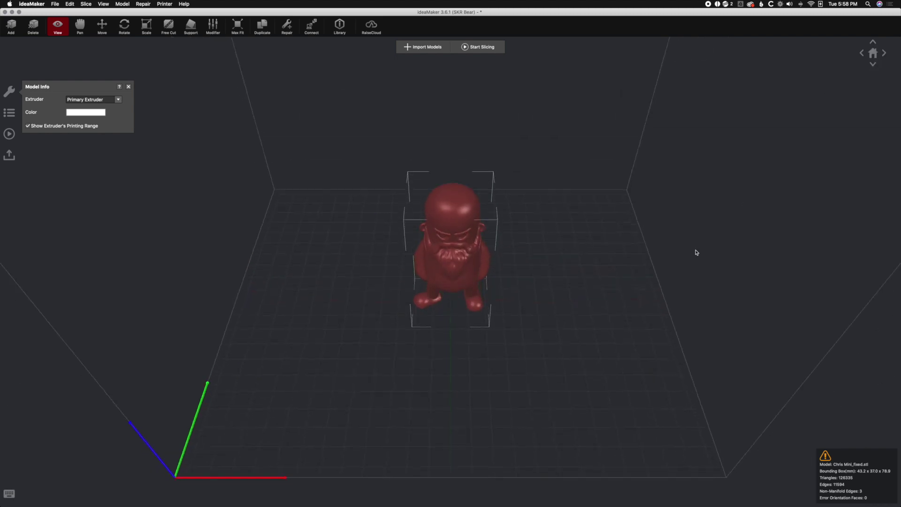
pyautogui.click(873, 65)
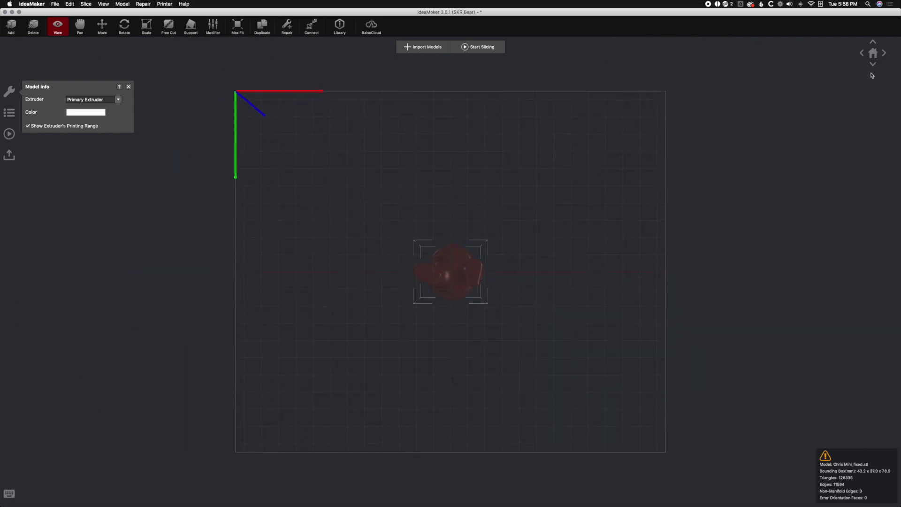
pyautogui.click(873, 56)
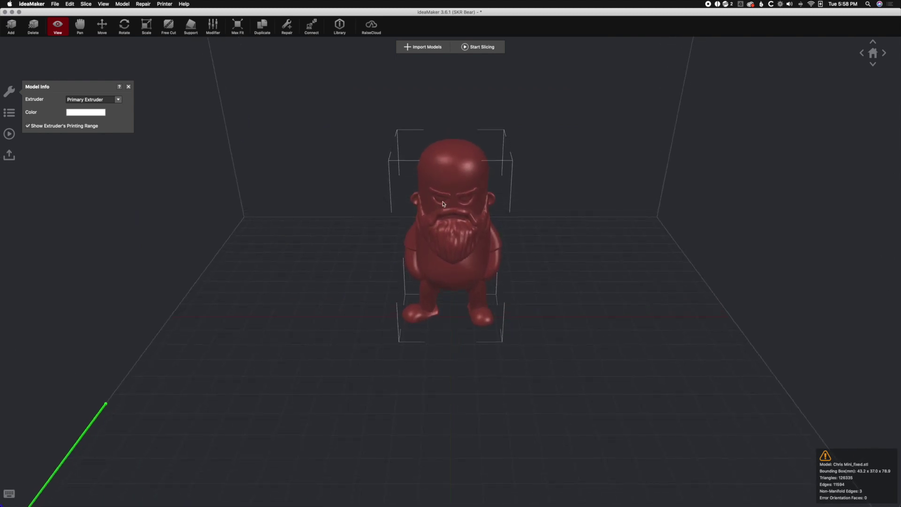
# Try moving the figure freely across the build plate in two directions, resetting its position each time
pyautogui.click(102, 29)
pyautogui.moveTo(472, 317); pyautogui.dragTo(426, 334)
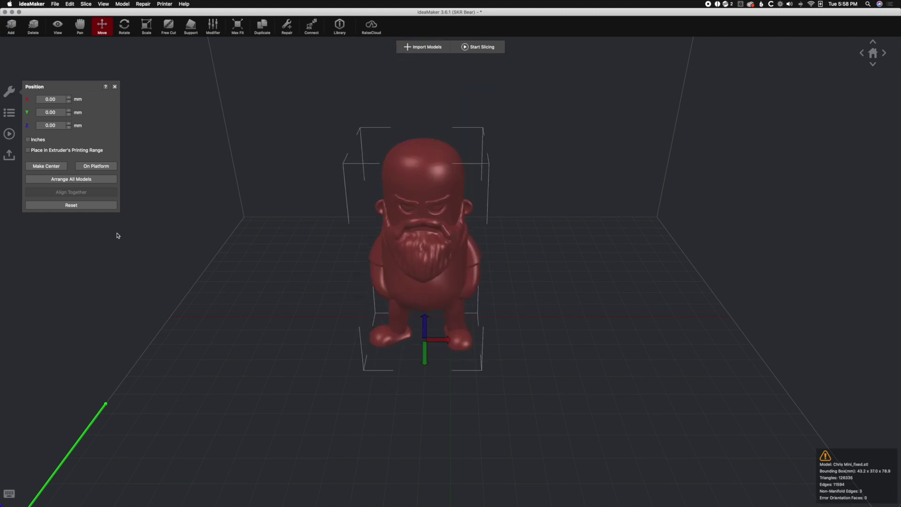
pyautogui.click(72, 205)
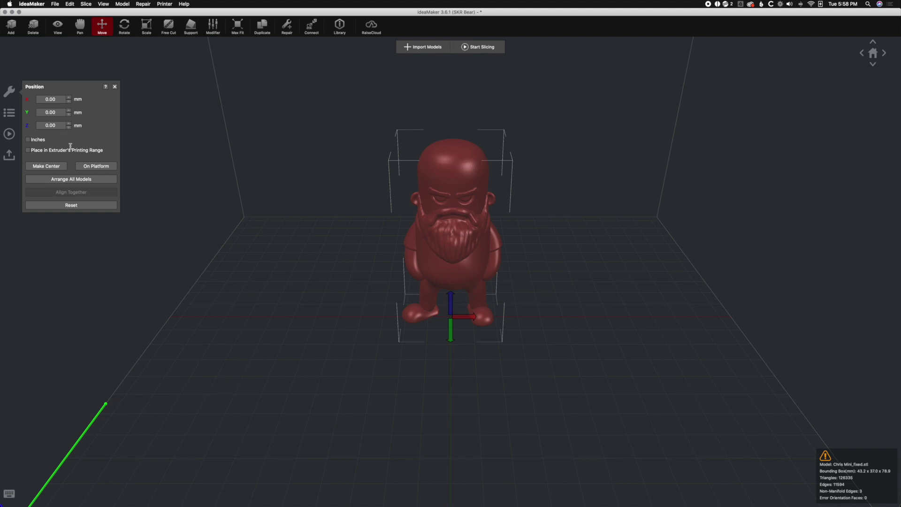
pyautogui.moveTo(475, 319); pyautogui.dragTo(418, 337)
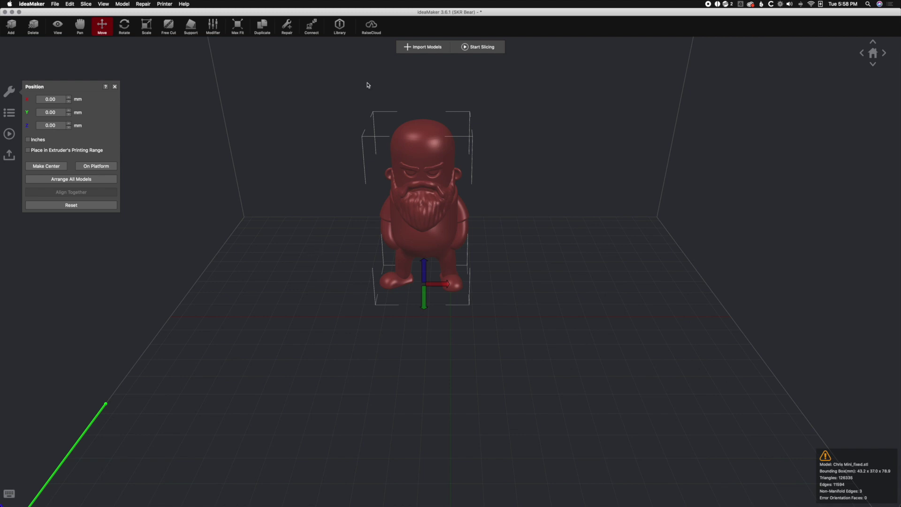
pyautogui.click(94, 206)
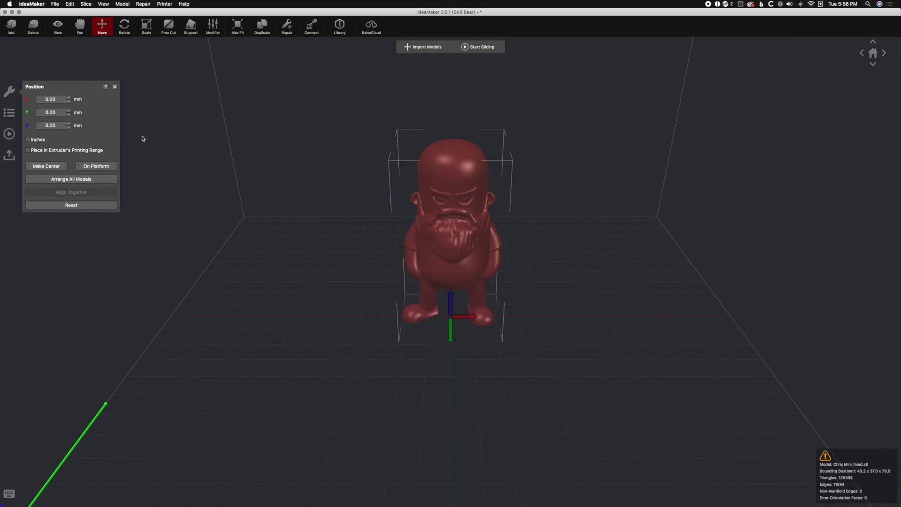
# Try rotating the figure with the Z and Y rotation rings, and reset its rotation
pyautogui.click(125, 26)
pyautogui.scroll(-2, 503, 228)
pyautogui.scroll(-2, 504, 228)
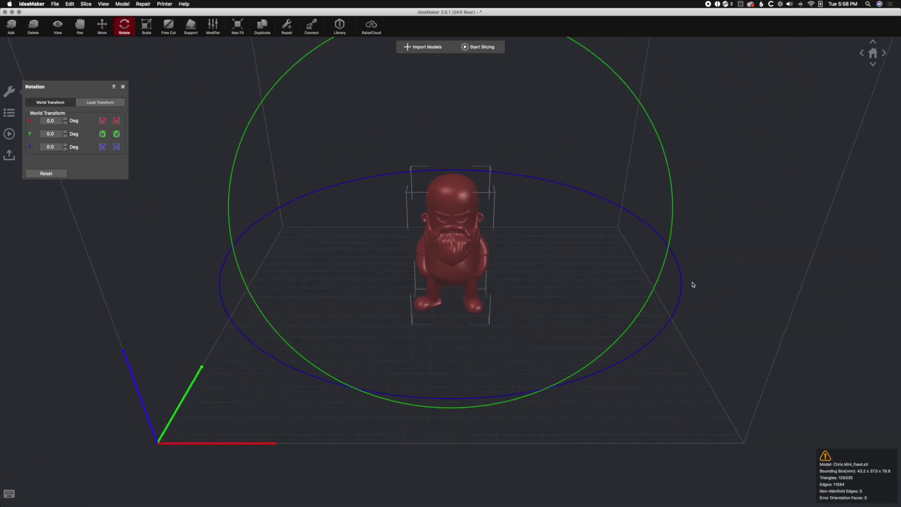
pyautogui.moveTo(679, 268)
pyautogui.mouseDown()
pyautogui.moveTo(643, 356)
pyautogui.moveTo(675, 263)
pyautogui.mouseUp()
pyautogui.moveTo(618, 76); pyautogui.dragTo(651, 125)
pyautogui.click(51, 173)
# Try scaling the whole figure uniformly, enlarging it to about 267% and reducing it to about 190%
pyautogui.click(147, 25)
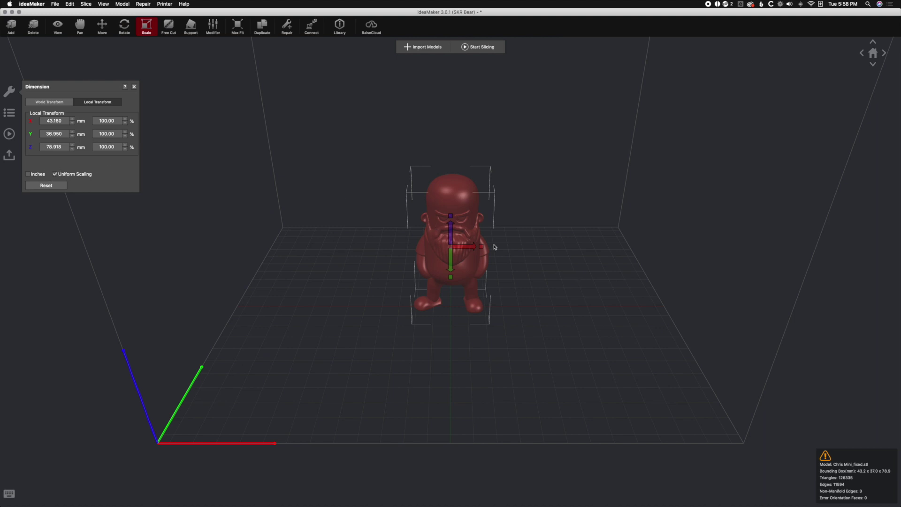
pyautogui.moveTo(473, 249)
pyautogui.mouseDown()
pyautogui.moveTo(469, 255)
pyautogui.moveTo(564, 252)
pyautogui.moveTo(531, 268)
pyautogui.moveTo(603, 282)
pyautogui.moveTo(530, 272)
pyautogui.moveTo(647, 277)
pyautogui.moveTo(473, 236)
pyautogui.mouseUp()
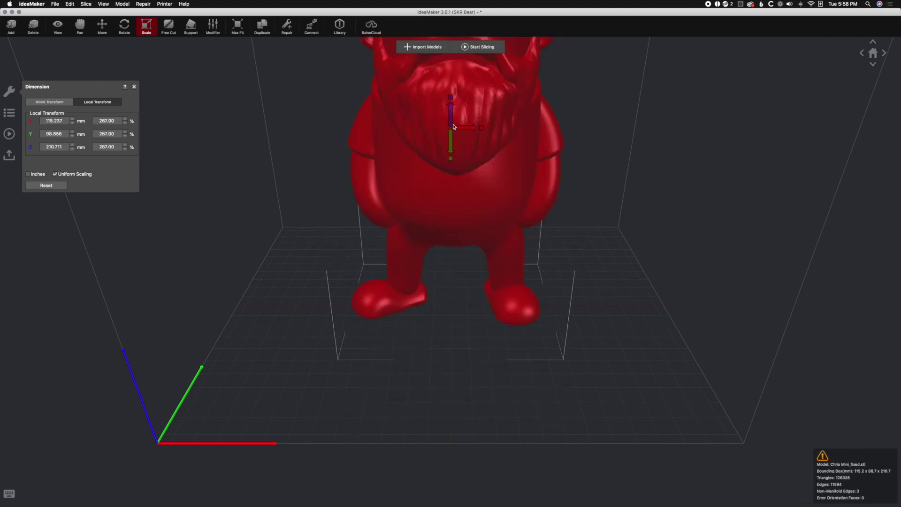
pyautogui.click(457, 166)
pyautogui.moveTo(456, 167); pyautogui.dragTo(316, 116)
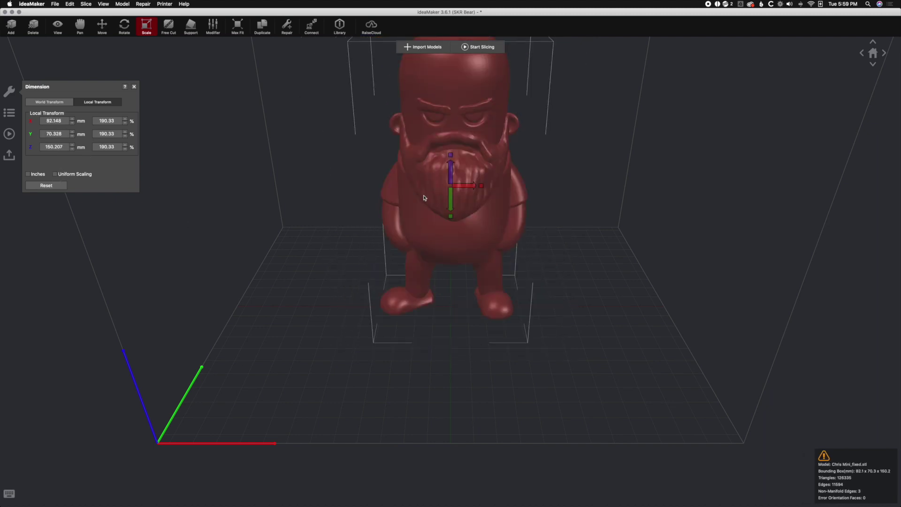
# Distort the figure to about 220% in X and 91% in Z, and restore uniform scaling at the original size
pyautogui.moveTo(449, 165); pyautogui.dragTo(567, 307)
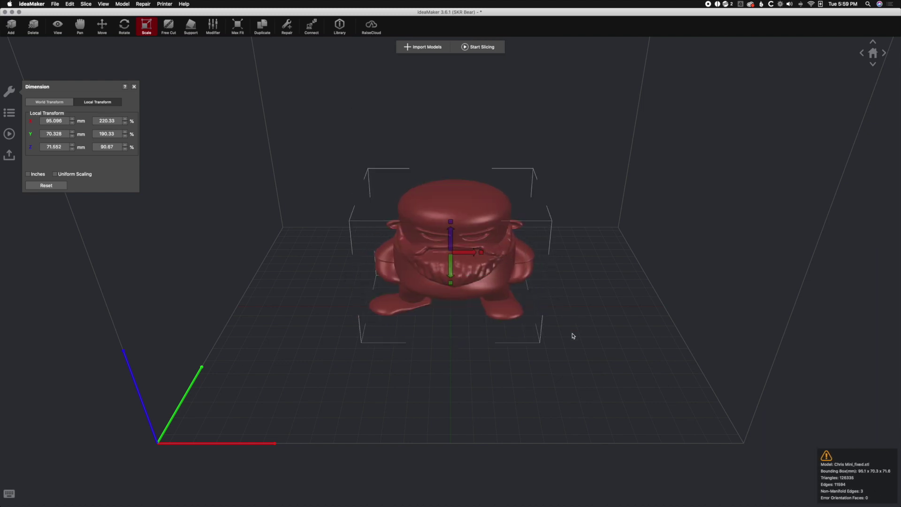
pyautogui.click(55, 174)
pyautogui.click(56, 185)
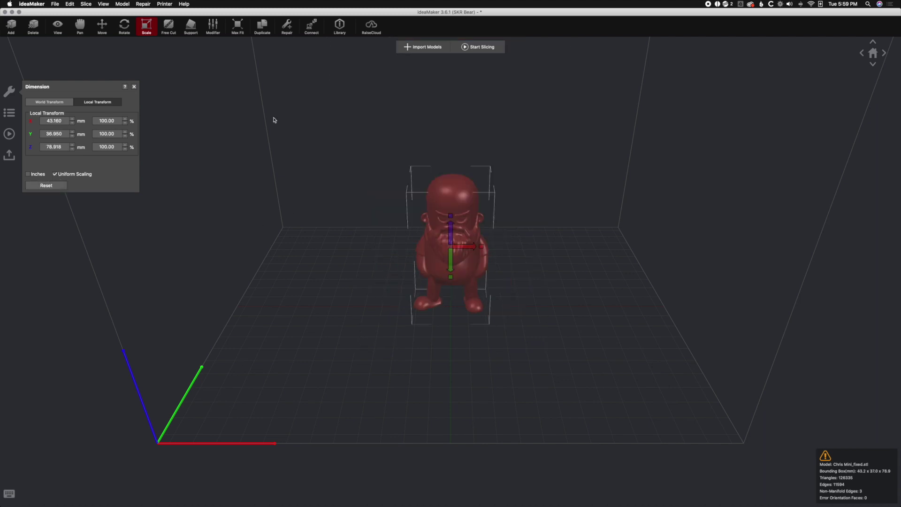
# Cut the figure in two with a Free Cut plane rotated about -42 degrees around Y
pyautogui.click(168, 29)
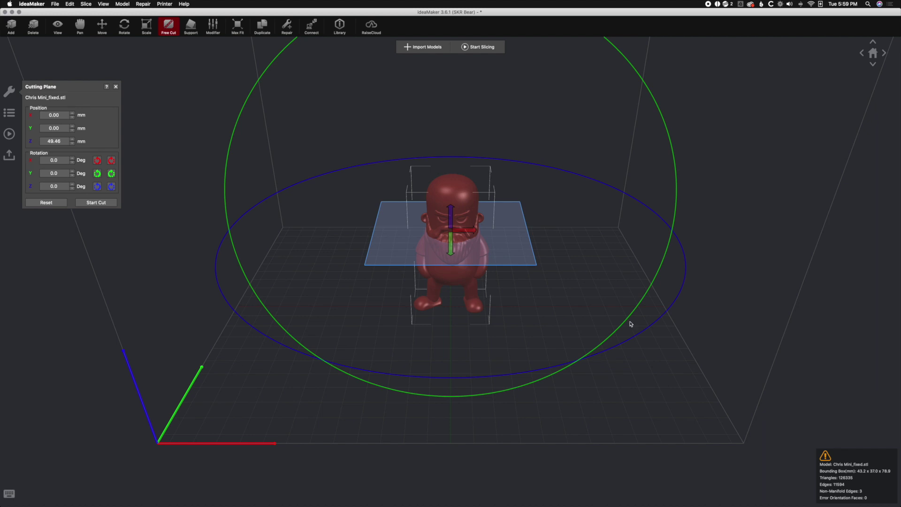
pyautogui.moveTo(675, 167); pyautogui.dragTo(659, 270)
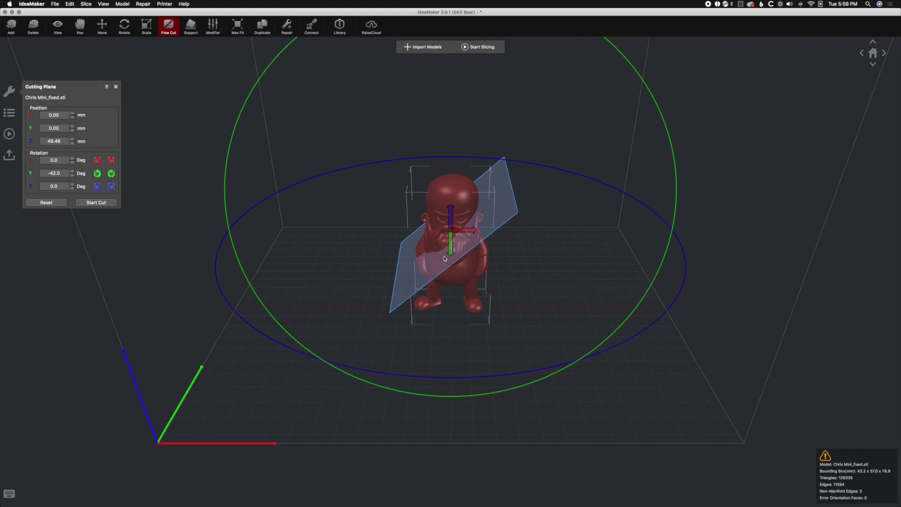
pyautogui.click(111, 203)
# Move the two cut pieces apart, placing the head at about X -56 mm, Y -17 mm
pyautogui.click(447, 197)
pyautogui.moveTo(458, 204); pyautogui.dragTo(350, 230)
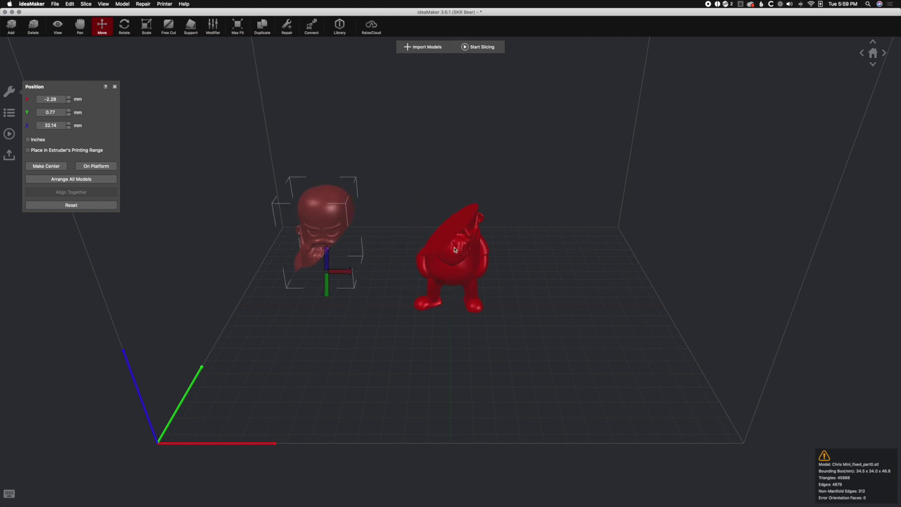
pyautogui.moveTo(454, 249); pyautogui.dragTo(553, 277)
pyautogui.click(463, 278)
pyautogui.click(340, 228)
pyautogui.moveTo(340, 227); pyautogui.dragTo(380, 226)
pyautogui.moveTo(406, 348)
pyautogui.mouseDown()
pyautogui.moveTo(404, 307)
pyautogui.moveTo(417, 350)
pyautogui.mouseUp()
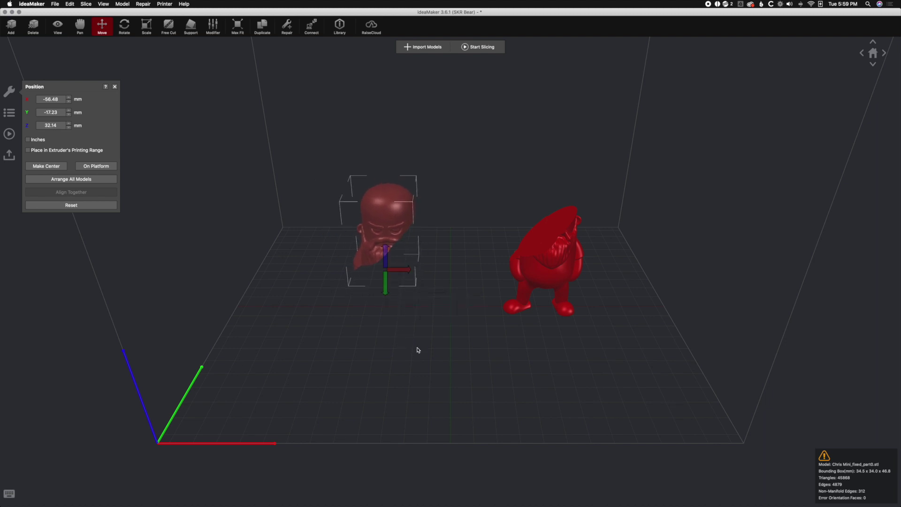
# Lay the head piece flat on its cut face and inspect it on the build plate from above
pyautogui.rightClick(388, 229)
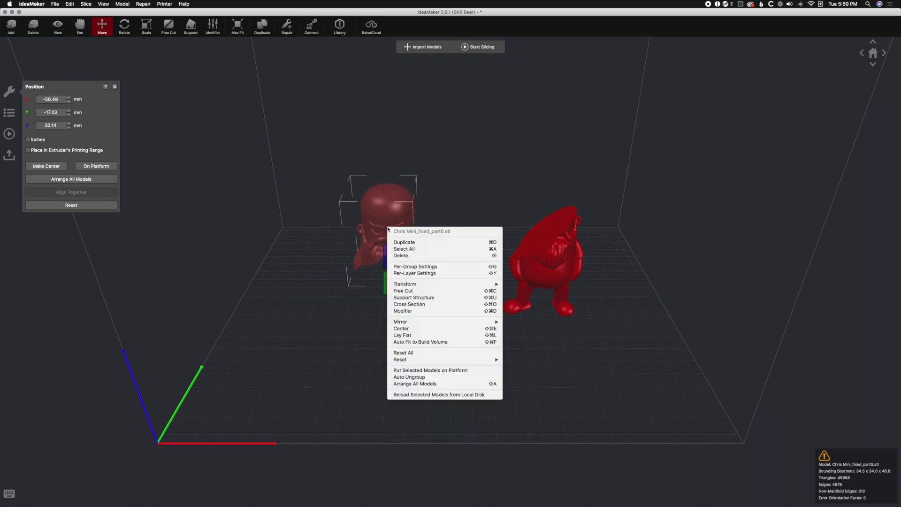
pyautogui.click(412, 335)
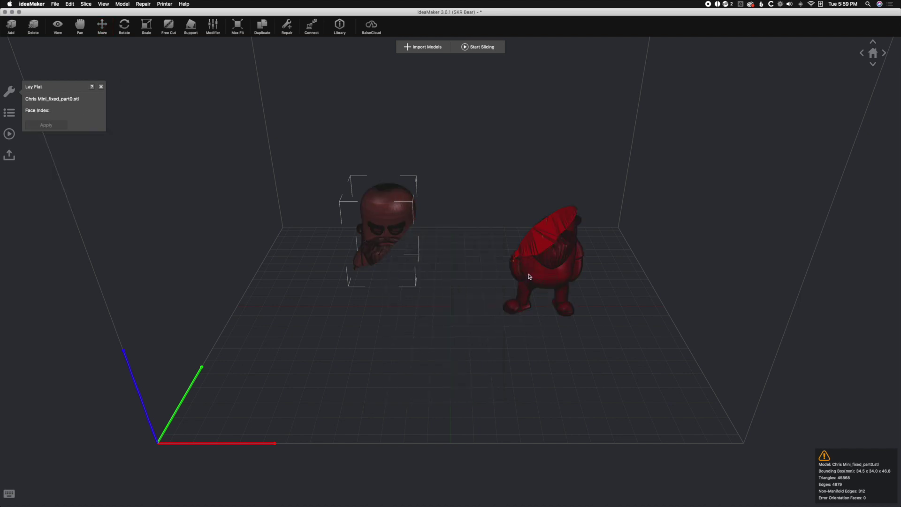
pyautogui.moveTo(442, 383); pyautogui.dragTo(405, 217)
pyautogui.click(392, 227)
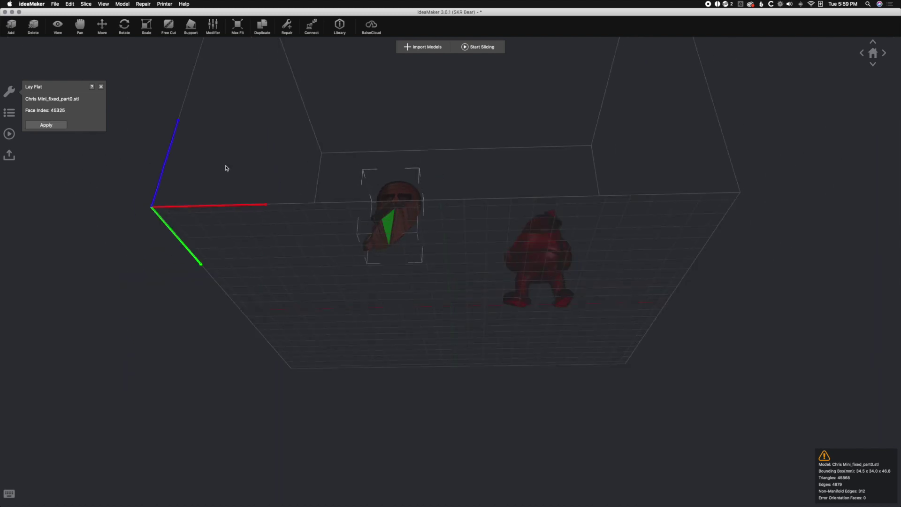
pyautogui.click(400, 228)
pyautogui.click(57, 125)
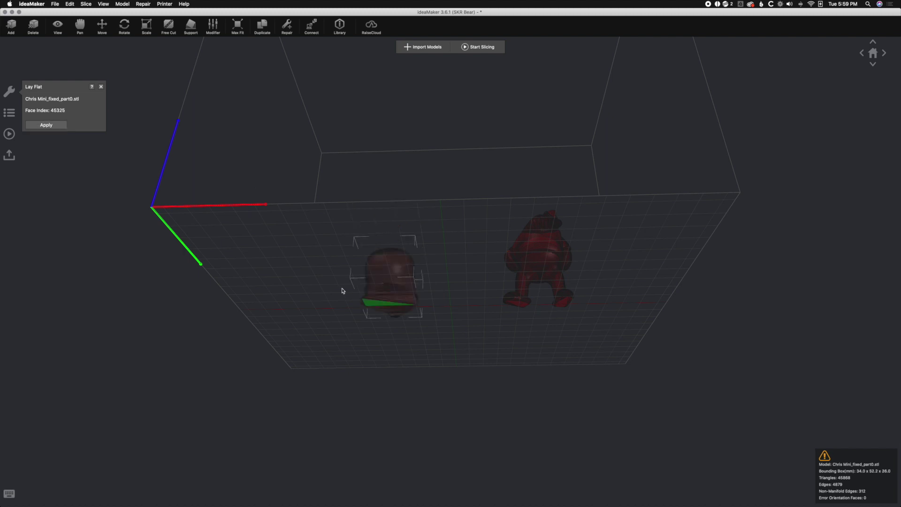
pyautogui.click(462, 288)
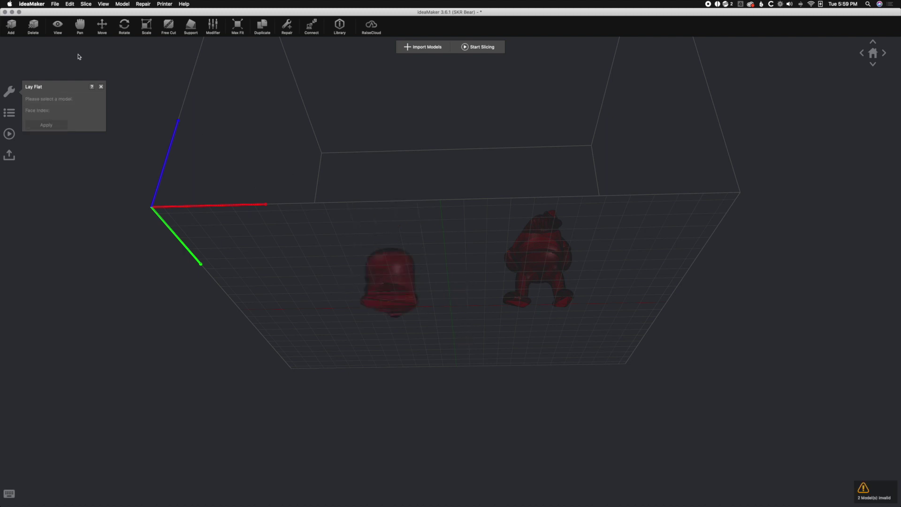
pyautogui.click(58, 26)
pyautogui.moveTo(444, 215); pyautogui.dragTo(505, 366)
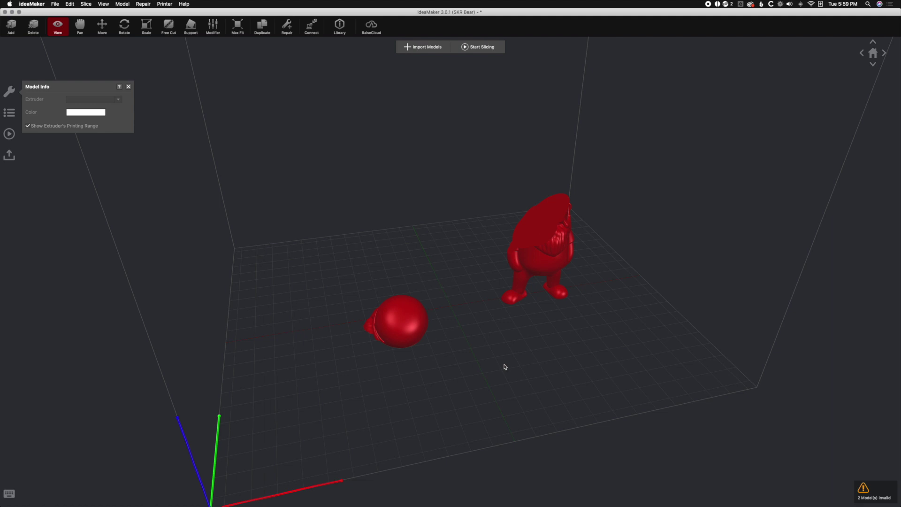
# Undo the lay-flat, the piece moves and the free cut to restore the whole figure, and deselect it
pyautogui.press('super+z')
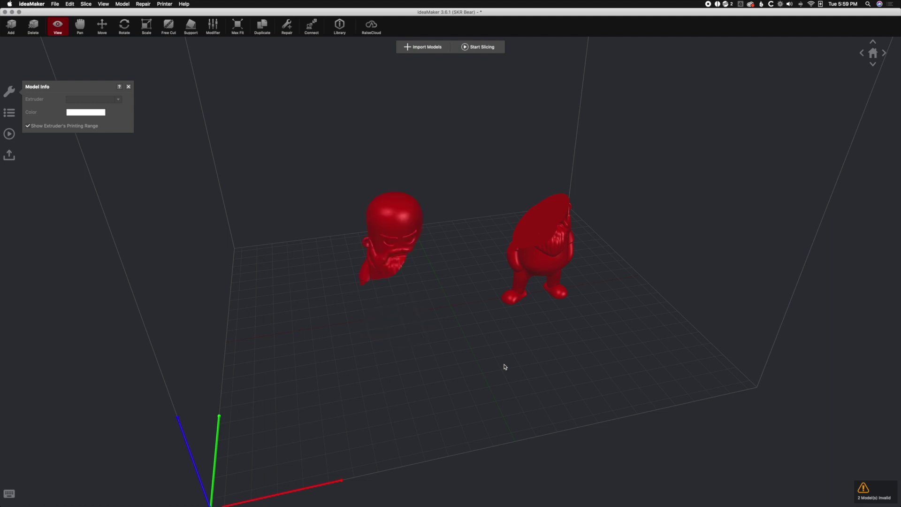
pyautogui.press('super+z')
pyautogui.press('super+z')
pyautogui.press('super+z')
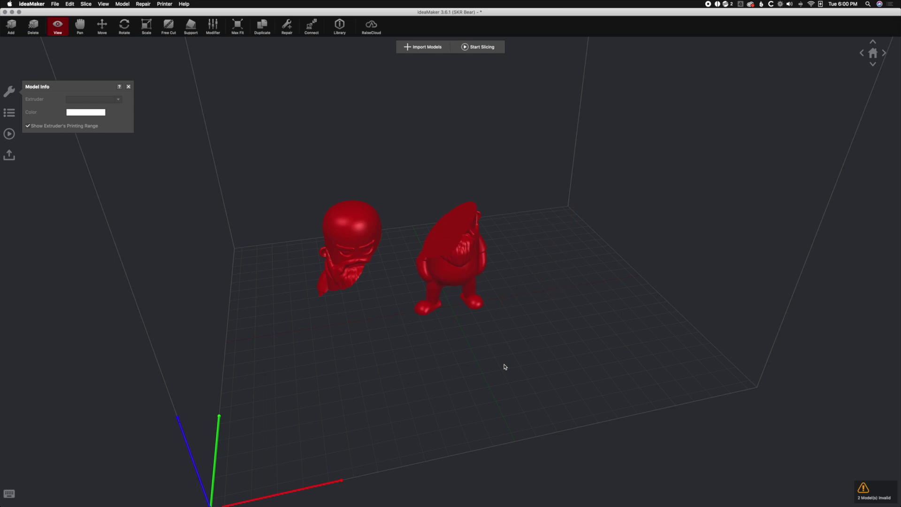
pyautogui.press('super+z')
pyautogui.moveTo(505, 366); pyautogui.dragTo(456, 337)
pyautogui.click(456, 184)
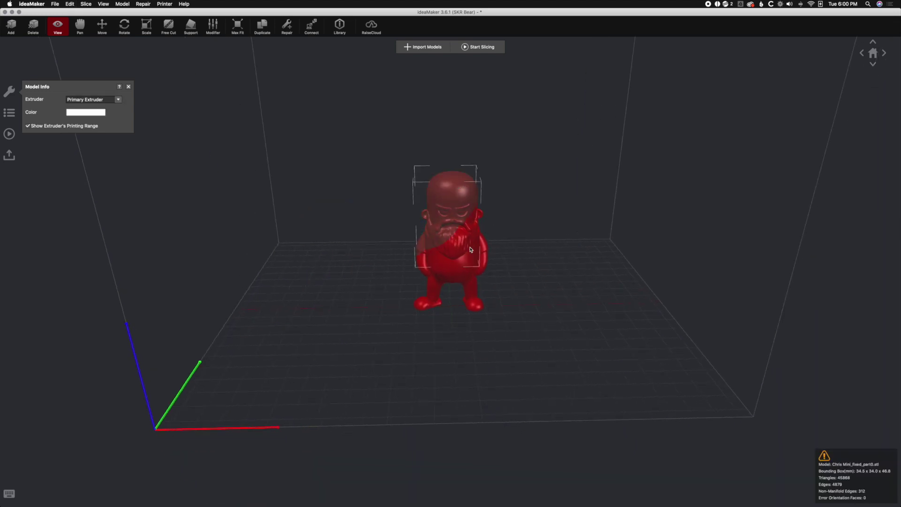
pyautogui.click(453, 215)
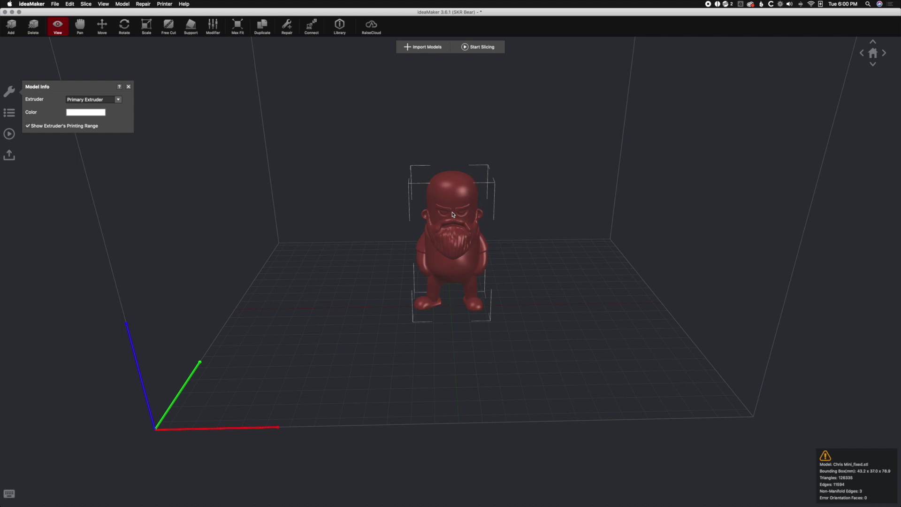
pyautogui.click(543, 328)
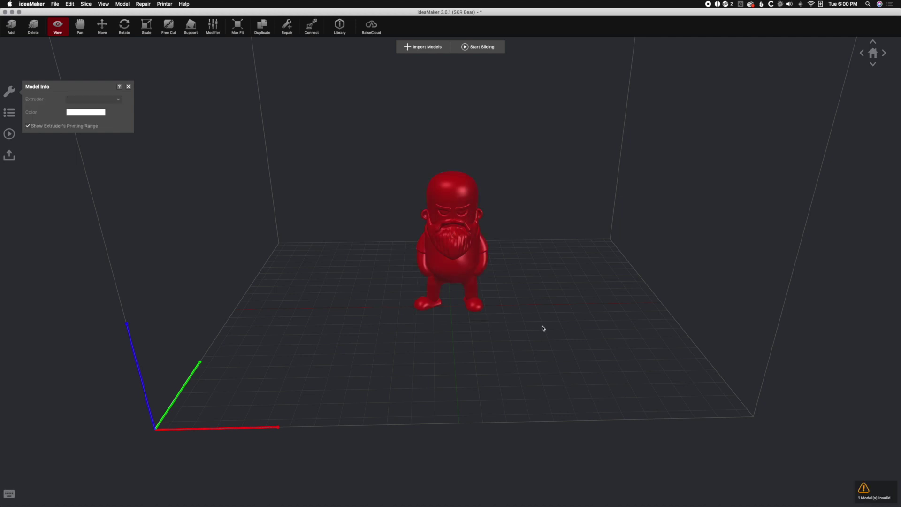
pyautogui.moveTo(525, 358); pyautogui.dragTo(526, 340)
pyautogui.scroll(6, 527, 339)
pyautogui.scroll(-3, 527, 340)
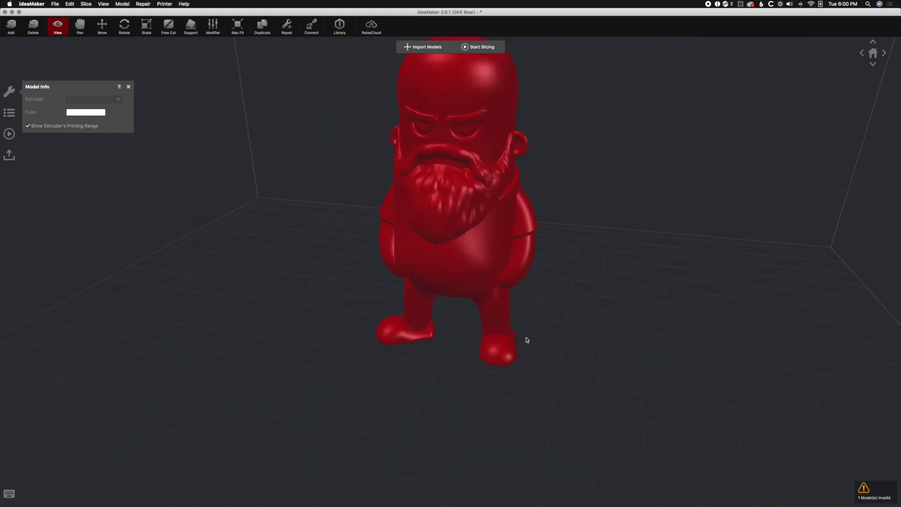
pyautogui.scroll(-1, 526, 340)
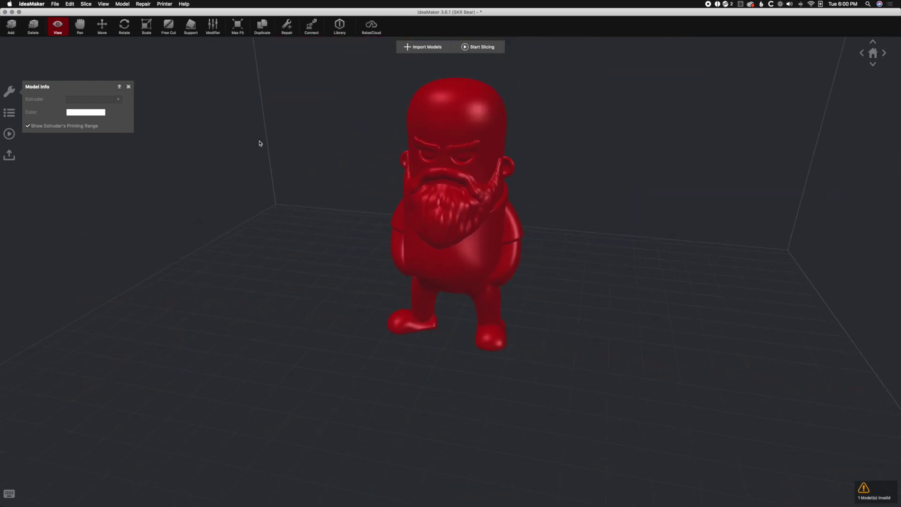
# Select the figure for support editing and add manual supports between its legs and under its left ear
pyautogui.click(190, 28)
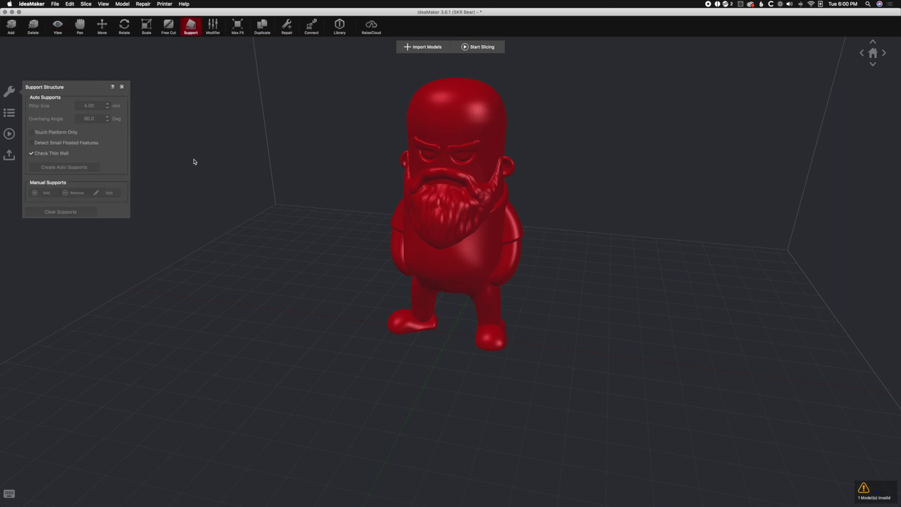
pyautogui.click(436, 250)
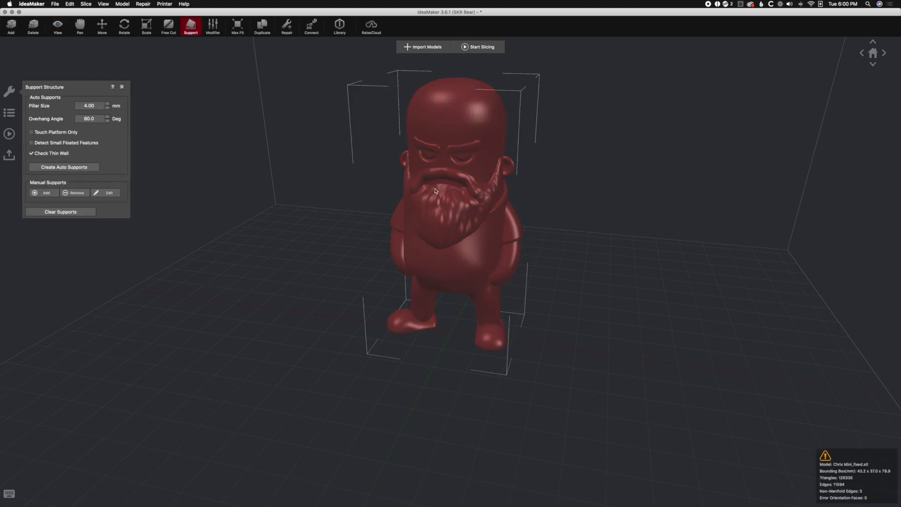
pyautogui.click(47, 192)
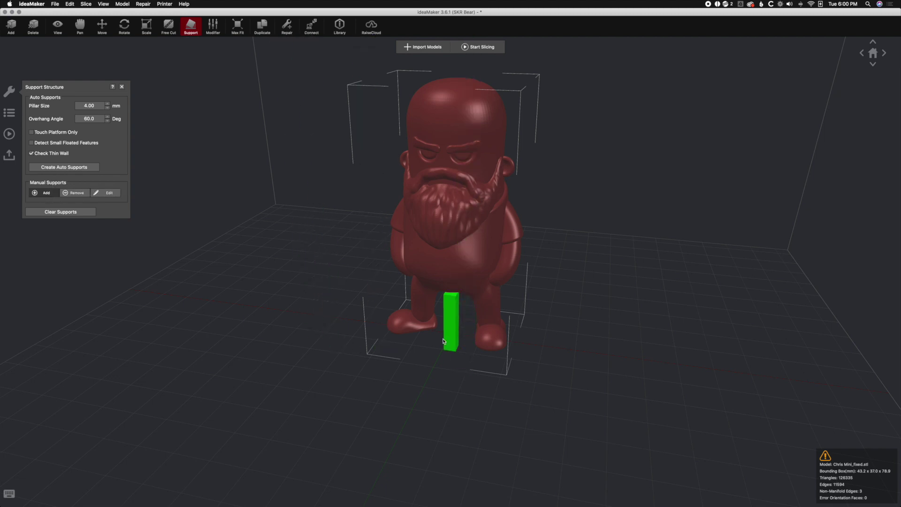
pyautogui.click(441, 337)
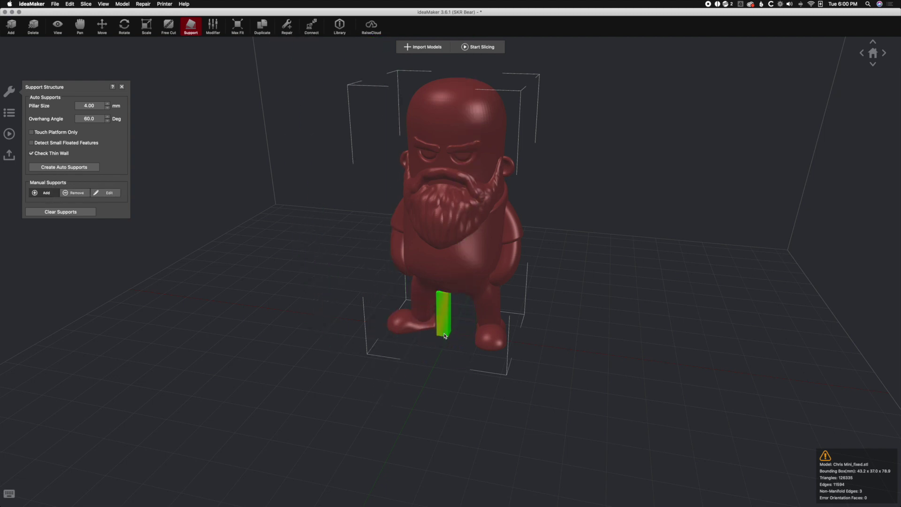
pyautogui.click(461, 338)
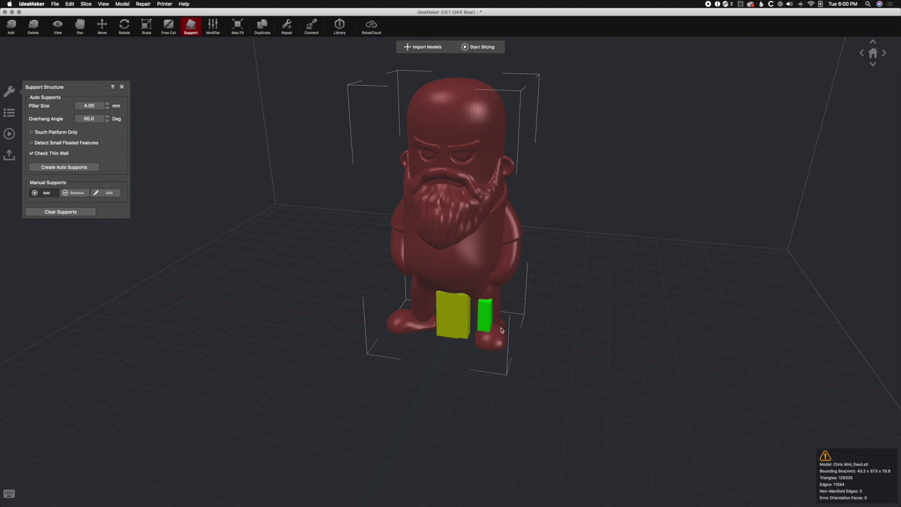
pyautogui.click(509, 199)
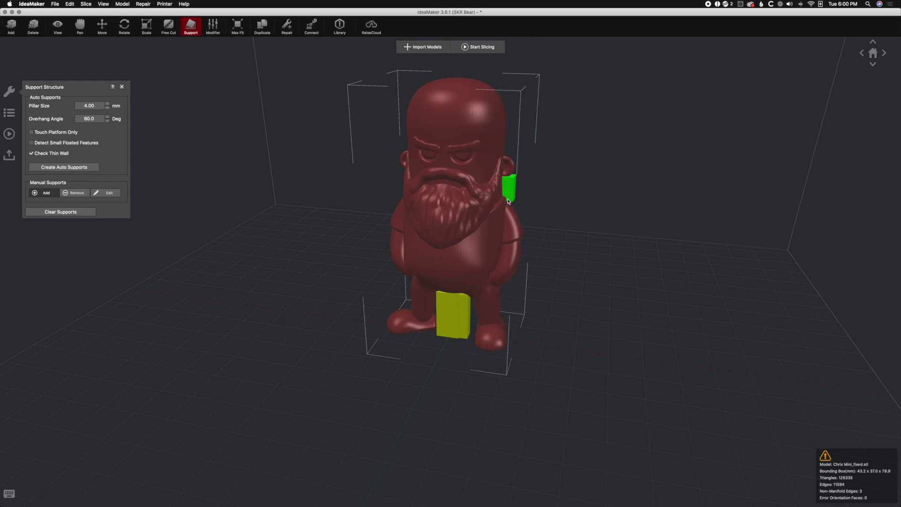
# Add manual supports under the figure's right ear and beneath both arms beside the feet
pyautogui.moveTo(346, 279); pyautogui.dragTo(428, 271, button='right')
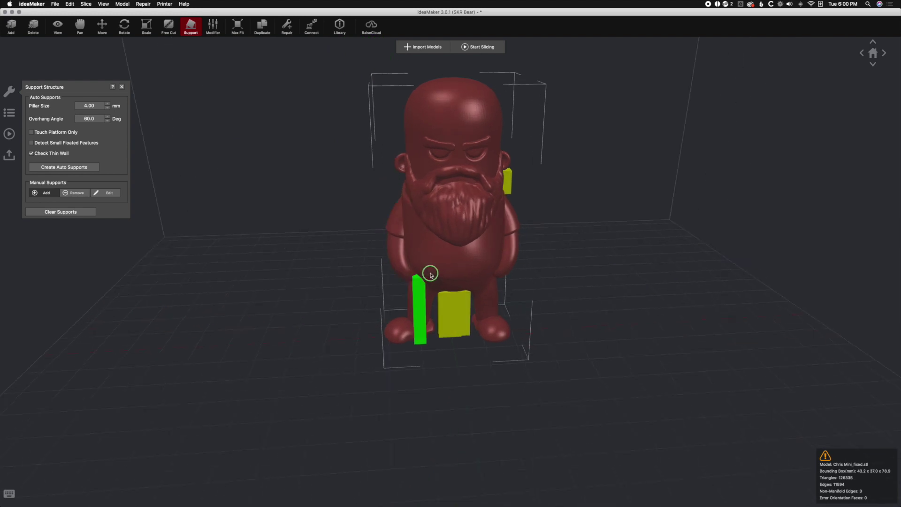
pyautogui.click(401, 204)
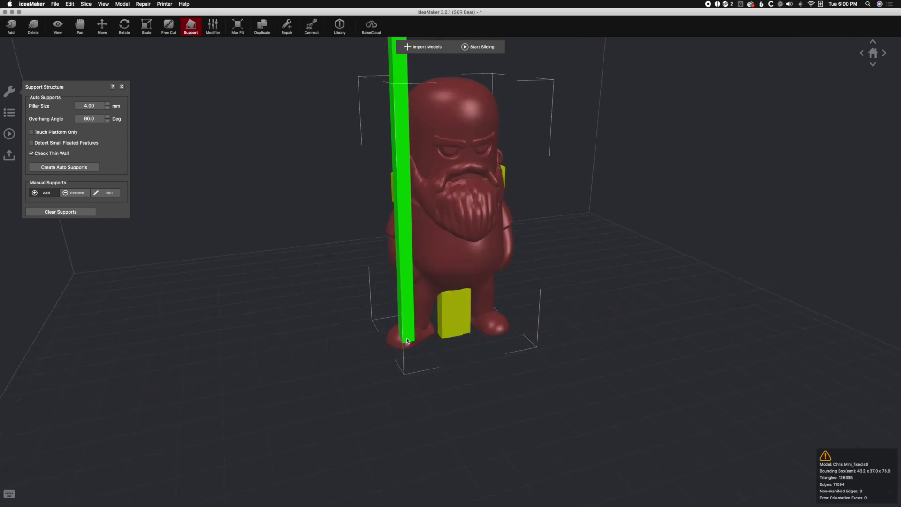
pyautogui.click(407, 332)
pyautogui.moveTo(539, 361); pyautogui.dragTo(478, 369, button='right')
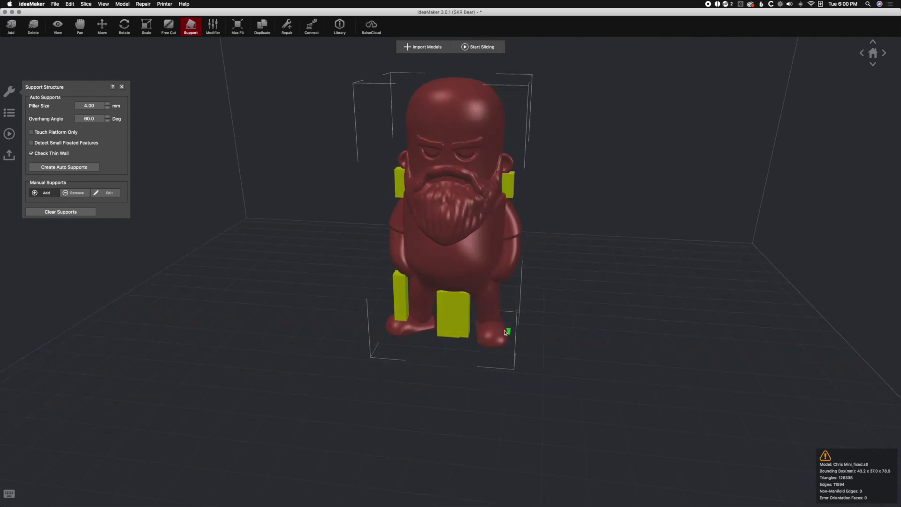
pyautogui.click(507, 333)
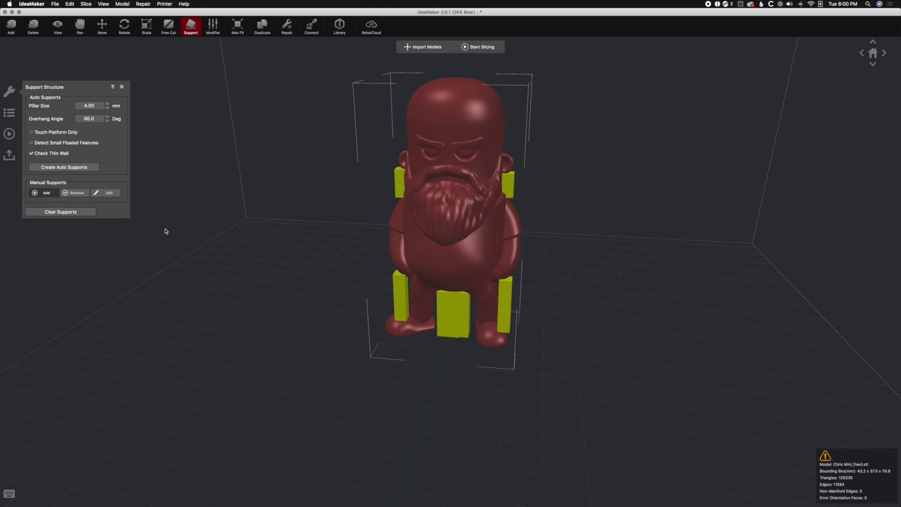
# Clear all supports from the figure and return to view mode
pyautogui.click(90, 212)
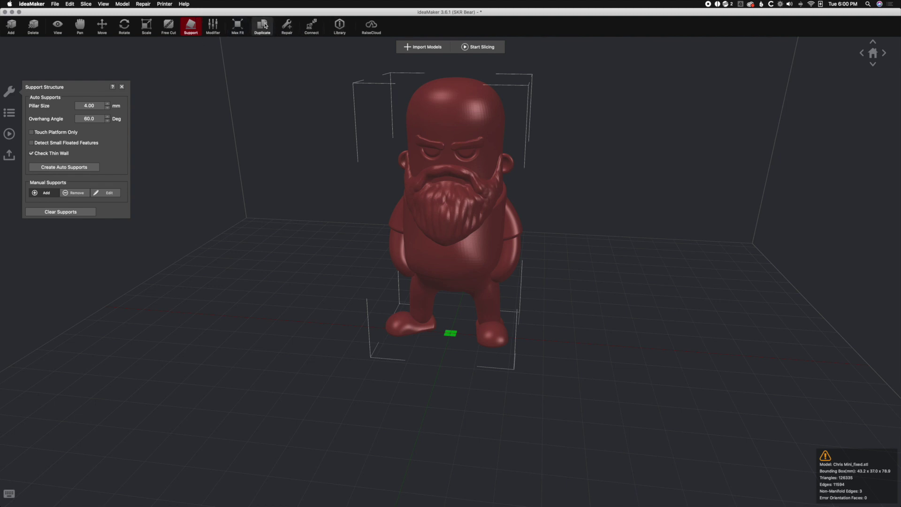
pyautogui.click(121, 86)
pyautogui.click(58, 25)
# Duplicate the figure to get a total of four models on the build plate
pyautogui.rightClick(438, 215)
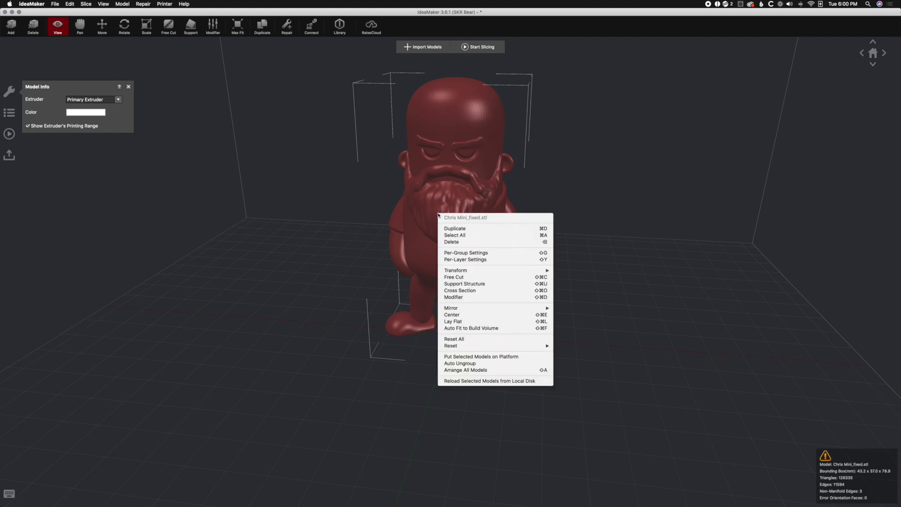
pyautogui.click(462, 231)
pyautogui.click(473, 245)
pyautogui.click(483, 267)
pyautogui.moveTo(585, 374); pyautogui.dragTo(483, 342)
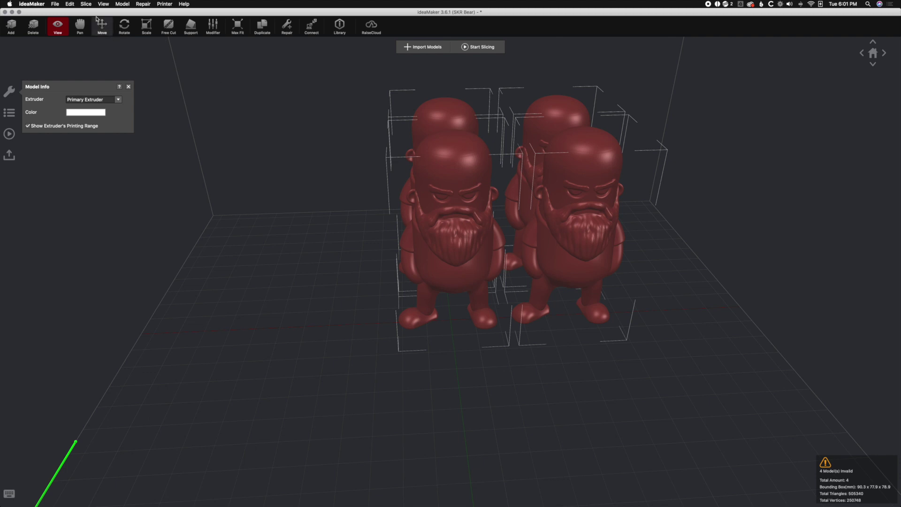
# Arrange all models automatically on the build plate, deselect them and inspect the layout
pyautogui.click(80, 5)
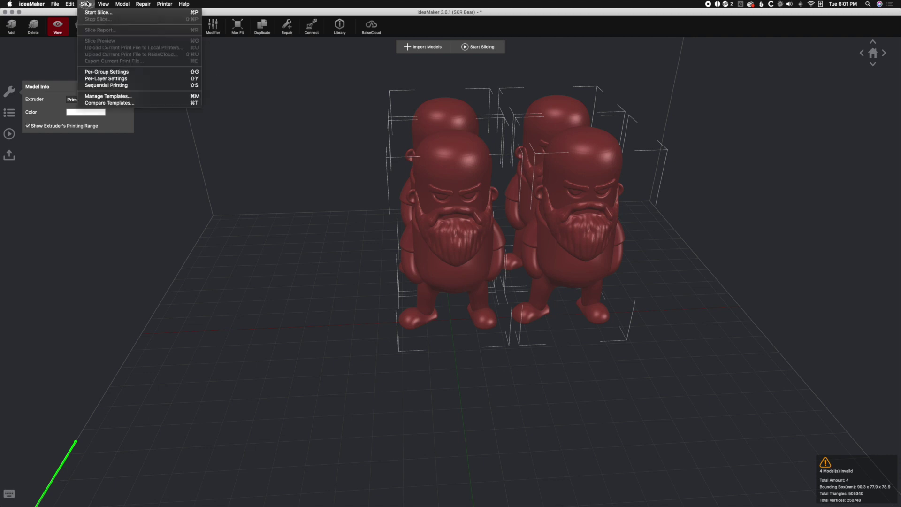
pyautogui.moveTo(103, 4)
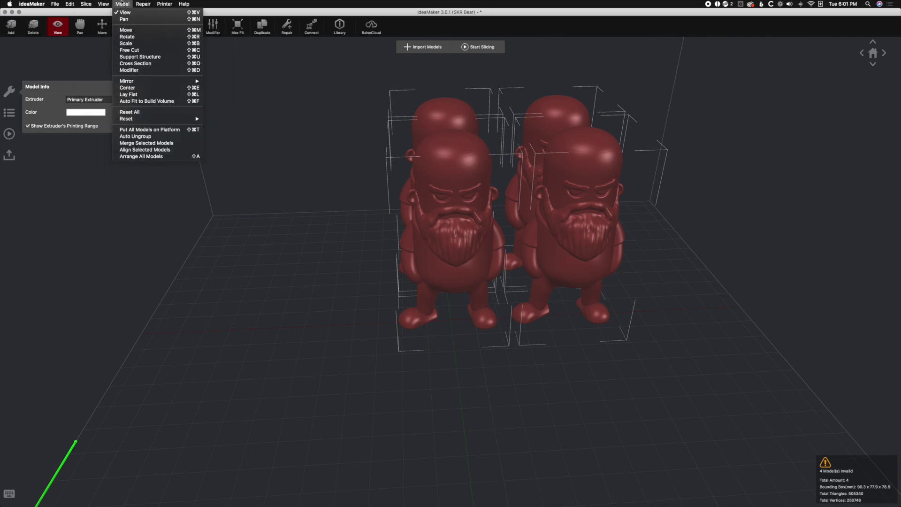
pyautogui.click(141, 156)
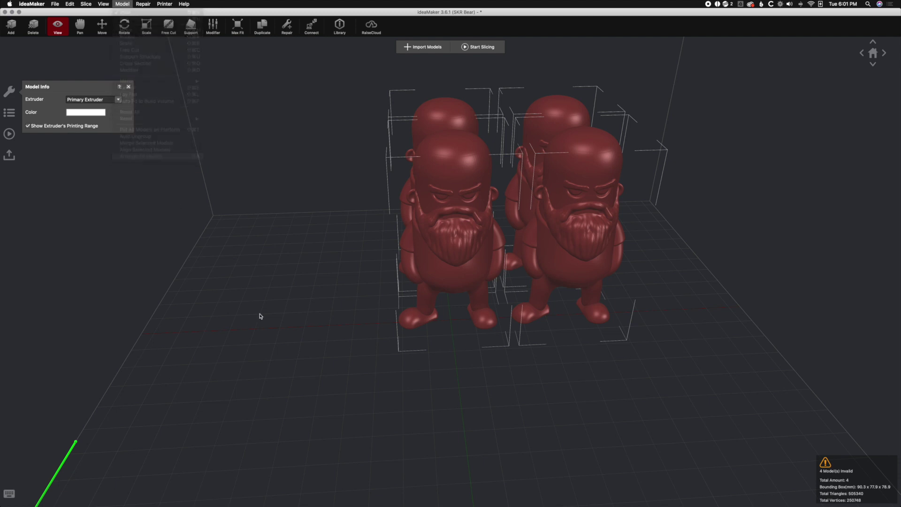
pyautogui.scroll(-3, 463, 440)
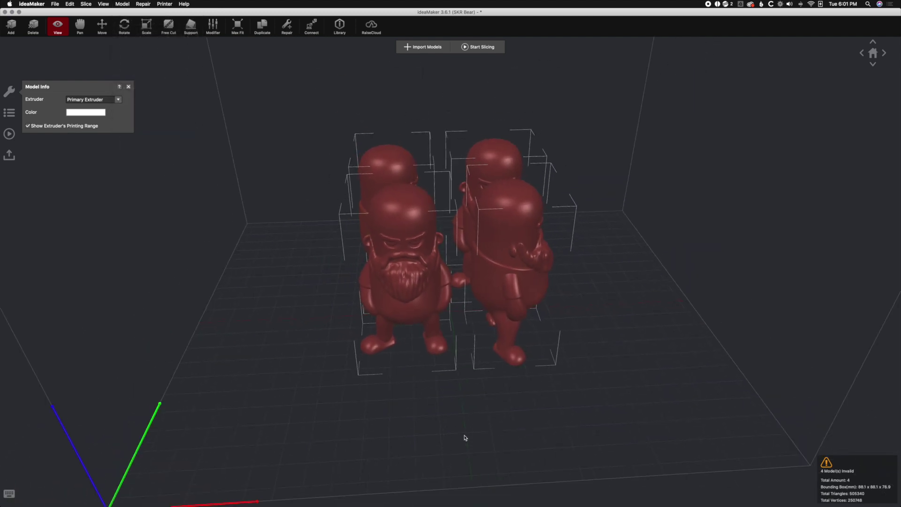
pyautogui.click(481, 431)
pyautogui.moveTo(555, 416); pyautogui.dragTo(561, 340)
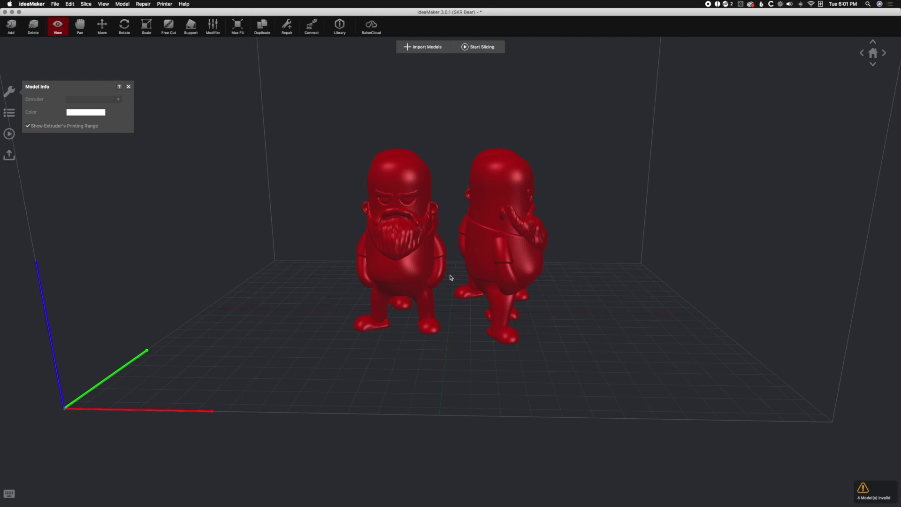
# Undo the arrangement and the duplication to return to a single figure at the centre of the build plate
pyautogui.press('Delete')
pyautogui.press('Delete')
pyautogui.click(501, 342)
pyautogui.moveTo(502, 343); pyautogui.dragTo(543, 344)
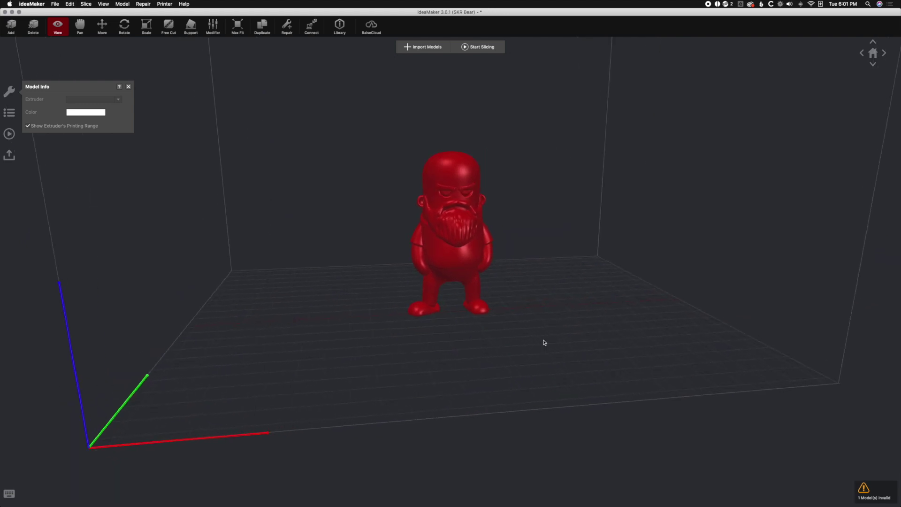
# Start slicing to reach the template selection and review the flowrate in the [Raise3D] PLA 1.75mm filament settings
pyautogui.click(486, 49)
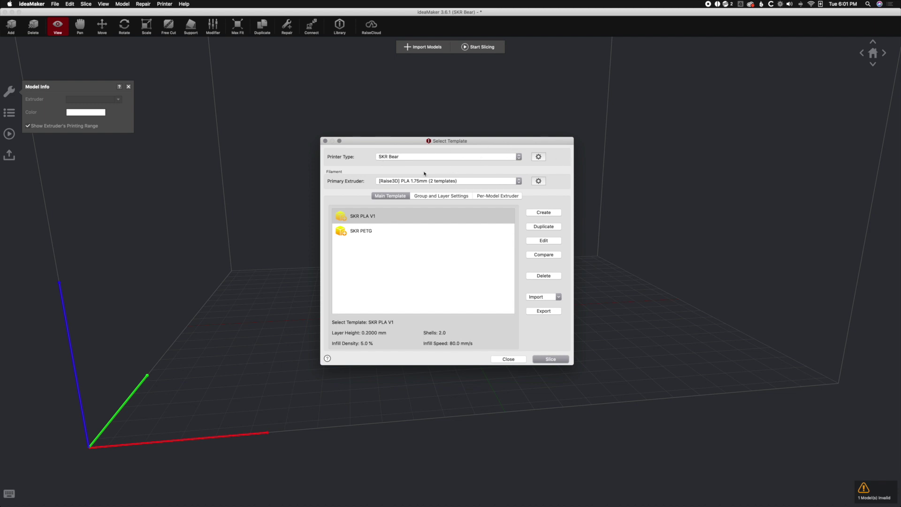
pyautogui.click(538, 181)
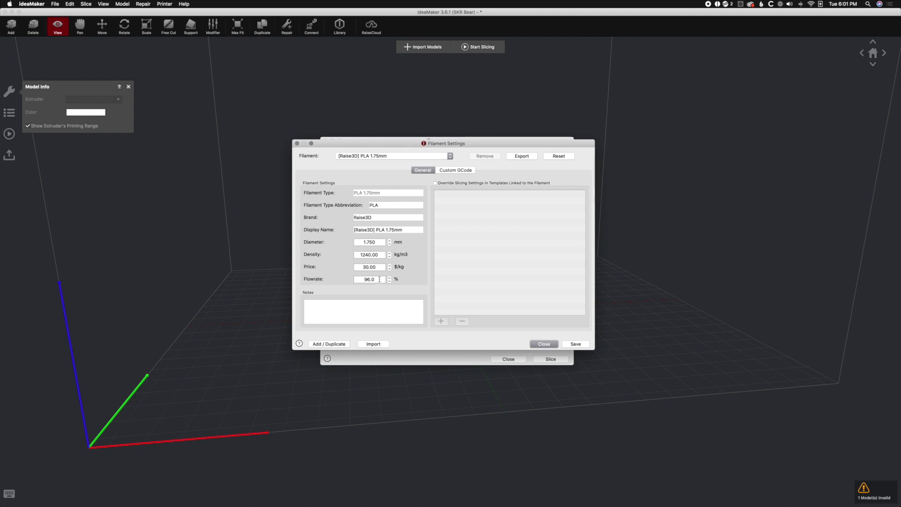
pyautogui.click(378, 279)
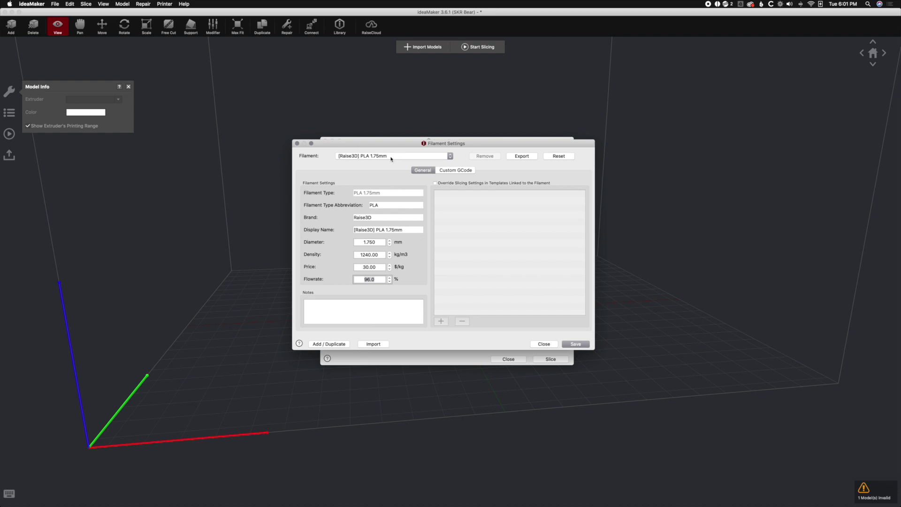
pyautogui.click(544, 344)
# Compare the summaries of the SKR PETG and SKR PLA V1 templates, finishing with SKR PLA V1 selected
pyautogui.click(368, 228)
pyautogui.click(368, 216)
pyautogui.click(368, 228)
pyautogui.click(366, 220)
pyautogui.click(368, 230)
pyautogui.click(368, 216)
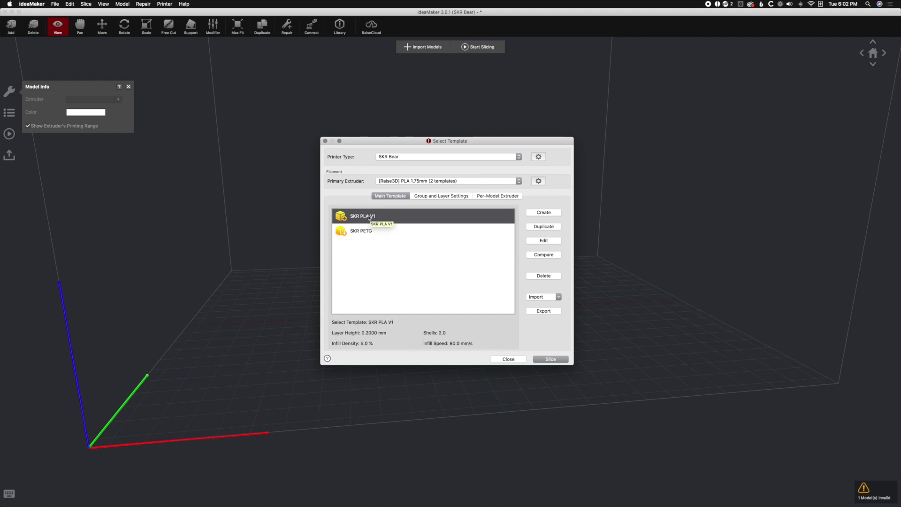
# Open the SKR PLA V1 template for editing, look at its simple mode, and review the advanced layer and extruder settings
pyautogui.doubleClick(373, 216)
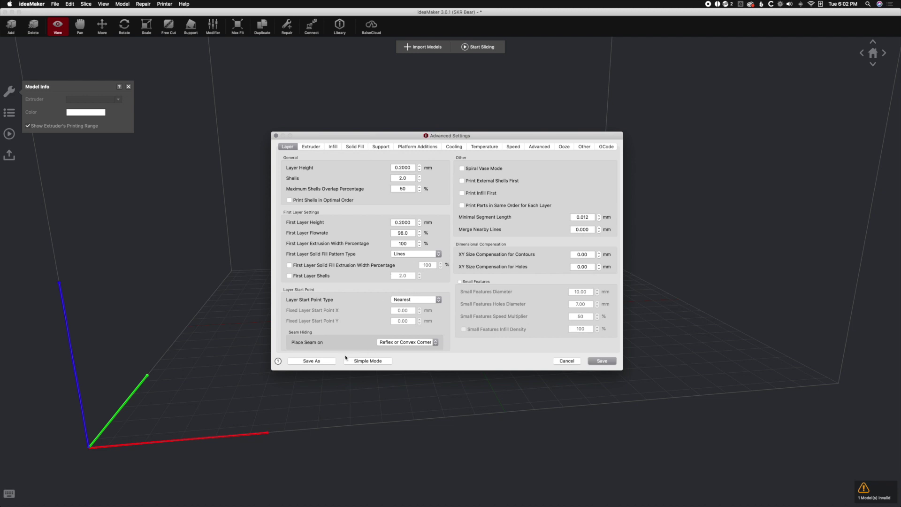
pyautogui.click(349, 360)
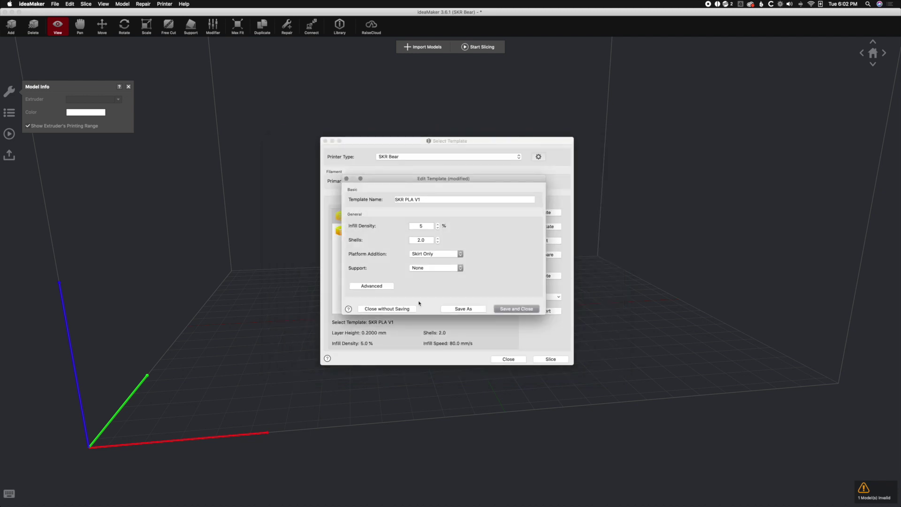
pyautogui.click(377, 286)
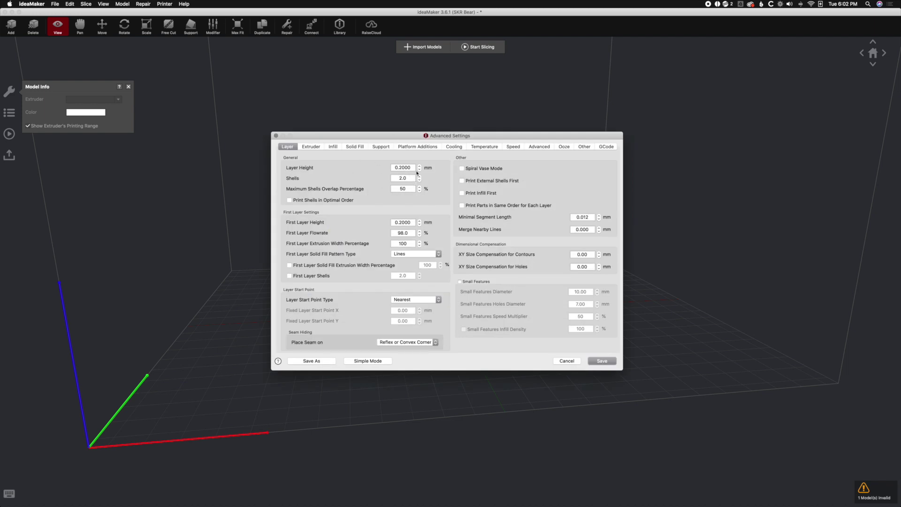
pyautogui.click(311, 147)
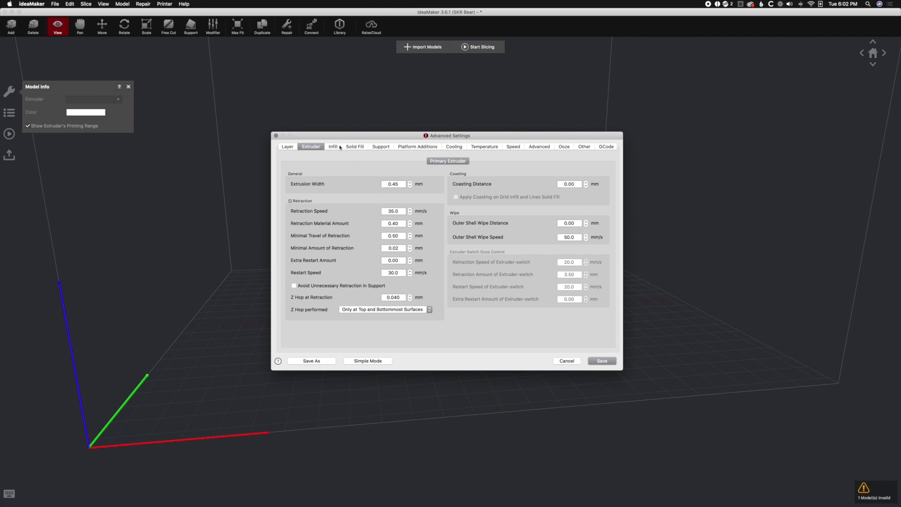
# Try an infill density of 8 % in the template, lower it again and close the advanced settings
pyautogui.click(333, 147)
pyautogui.click(396, 180)
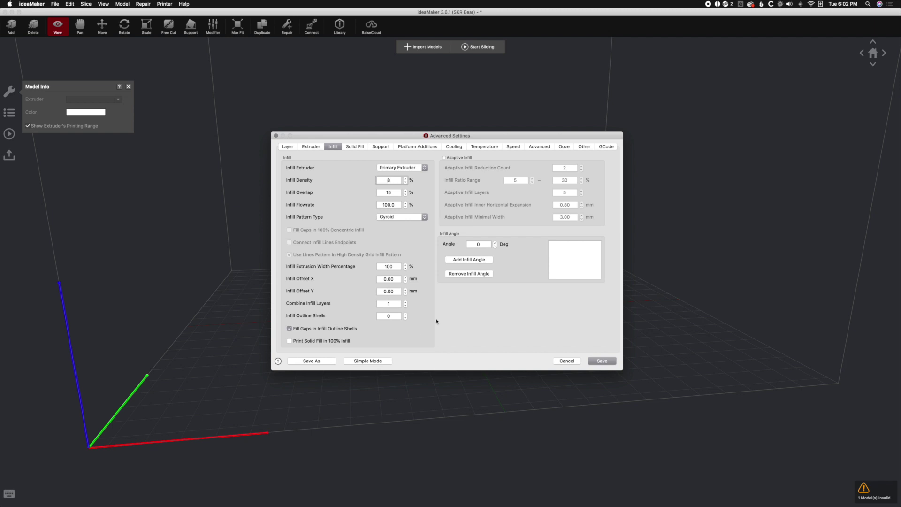
pyautogui.click(405, 182)
pyautogui.click(405, 183)
pyautogui.click(405, 182)
pyautogui.click(276, 136)
# Slice the figure with the SKR PLA V1 template, and open the print file export only to cancel it
pyautogui.click(562, 362)
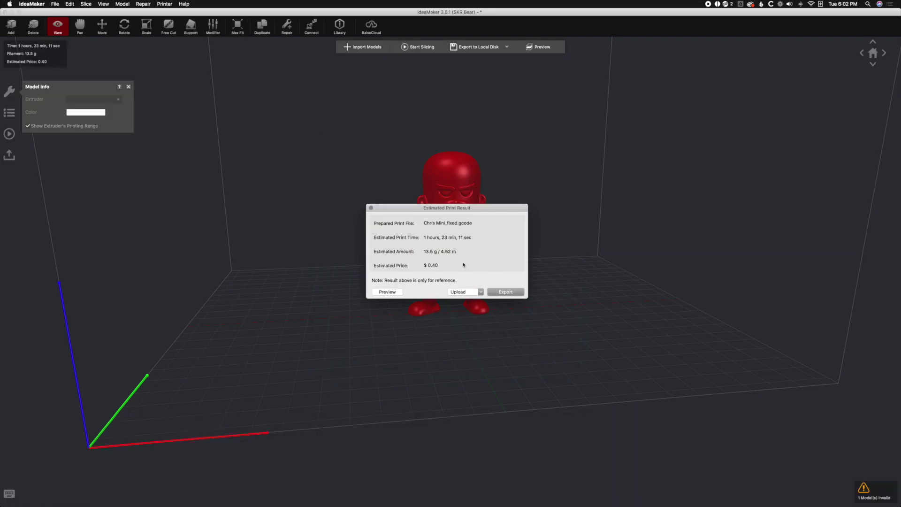
pyautogui.click(505, 292)
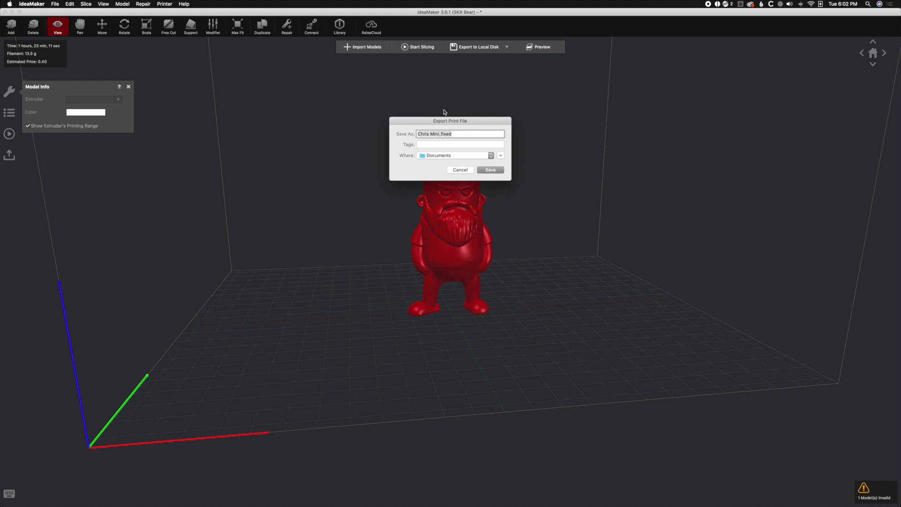
pyautogui.click(464, 171)
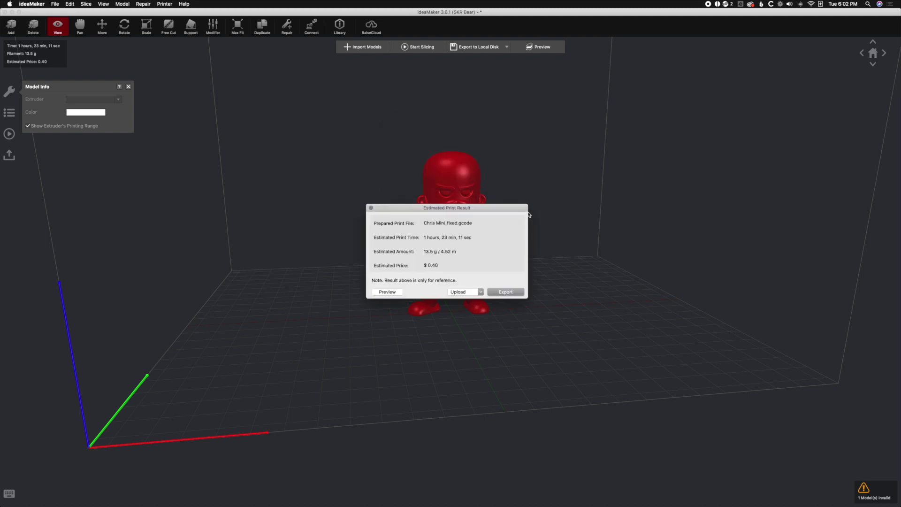
# Preview the sliced figure with retractions and travel moves shown, trying the Only Current Layer display on and off
pyautogui.click(388, 292)
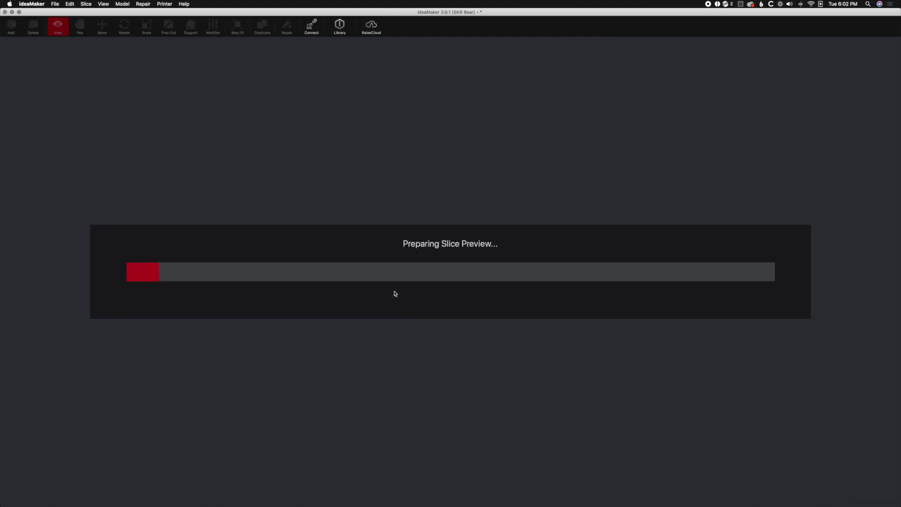
pyautogui.scroll(10, 540, 203)
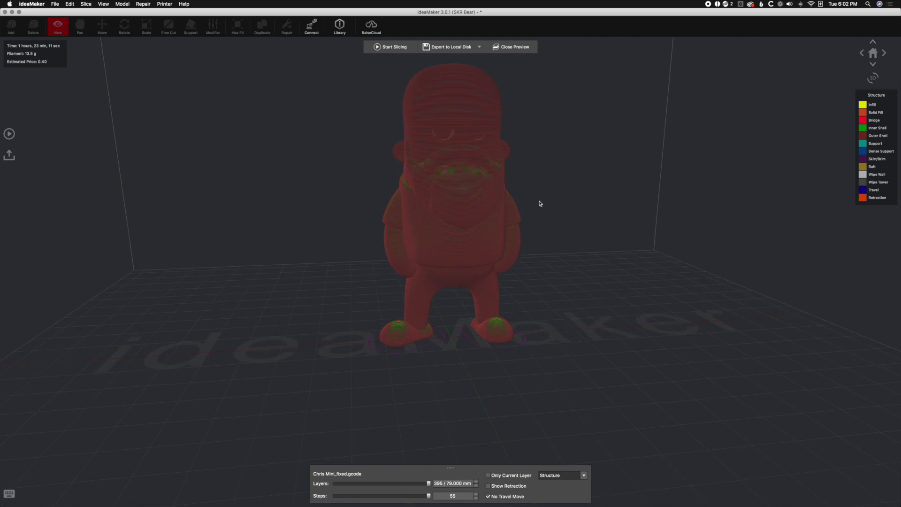
pyautogui.moveTo(569, 258); pyautogui.dragTo(557, 263)
pyautogui.click(488, 486)
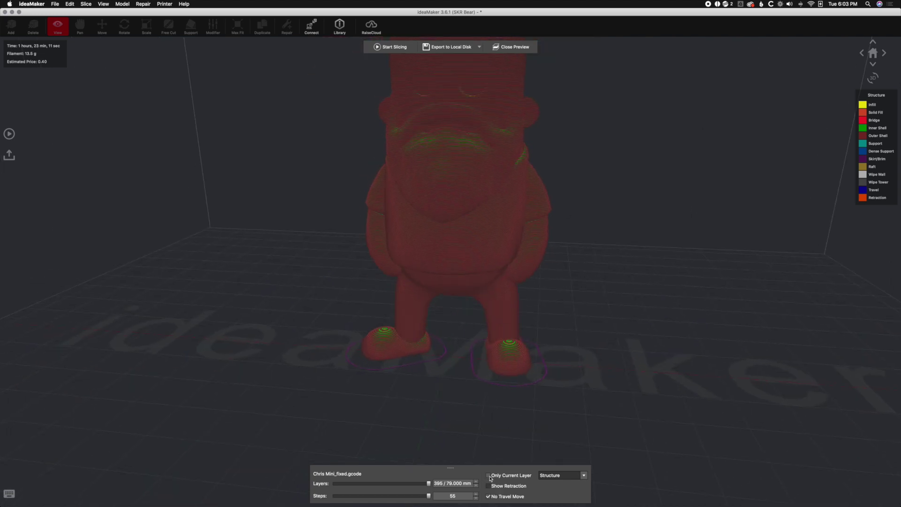
pyautogui.click(488, 475)
pyautogui.click(488, 476)
pyautogui.click(488, 496)
# Lower the preview to layer 178 at 35.6 mm and examine the figure's internal infill from above
pyautogui.moveTo(428, 483); pyautogui.dragTo(377, 483)
pyautogui.moveTo(612, 325); pyautogui.dragTo(599, 418)
pyautogui.scroll(3, 605, 297)
pyautogui.scroll(2, 605, 298)
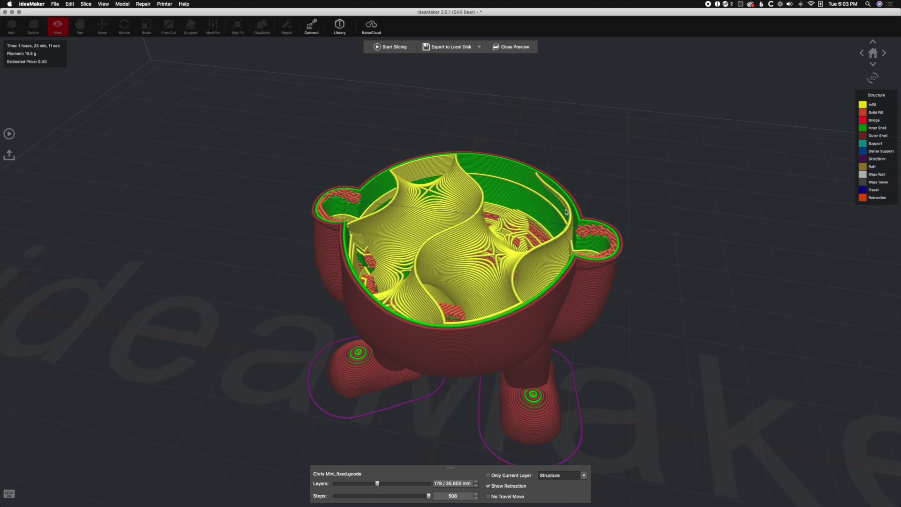
# Inspect the exposed infill at layer 178 up close and from the side, and close the preview to return to the whole figure
pyautogui.moveTo(612, 168); pyautogui.dragTo(634, 236)
pyautogui.scroll(5, 635, 236)
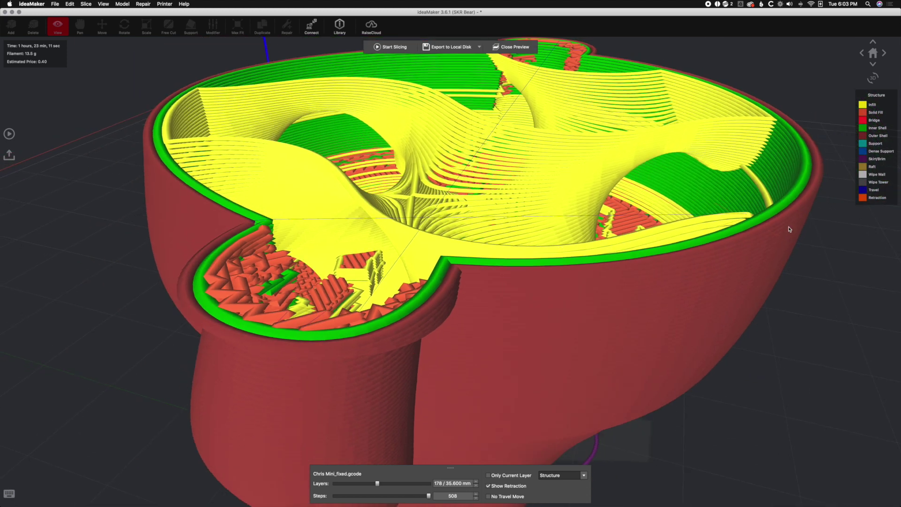
pyautogui.moveTo(824, 281); pyautogui.dragTo(758, 268)
pyautogui.scroll(-5, 750, 370)
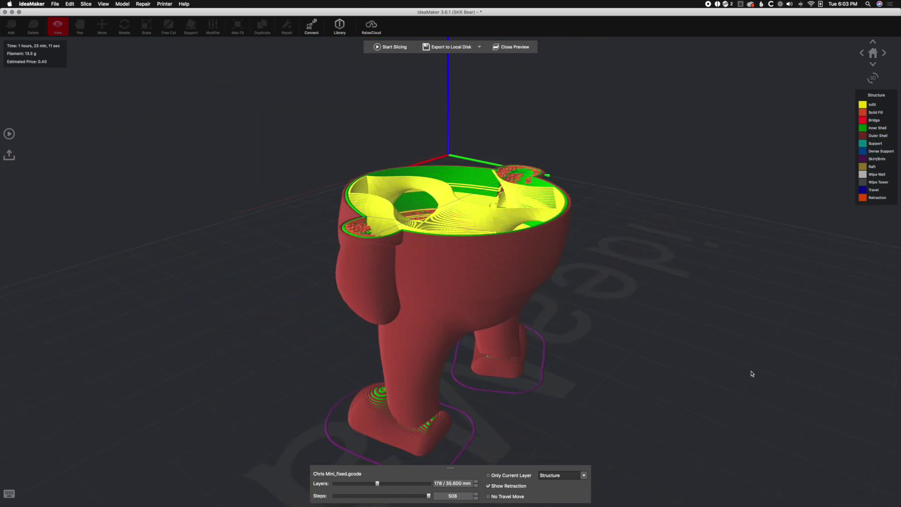
pyautogui.moveTo(537, 359); pyautogui.dragTo(651, 382)
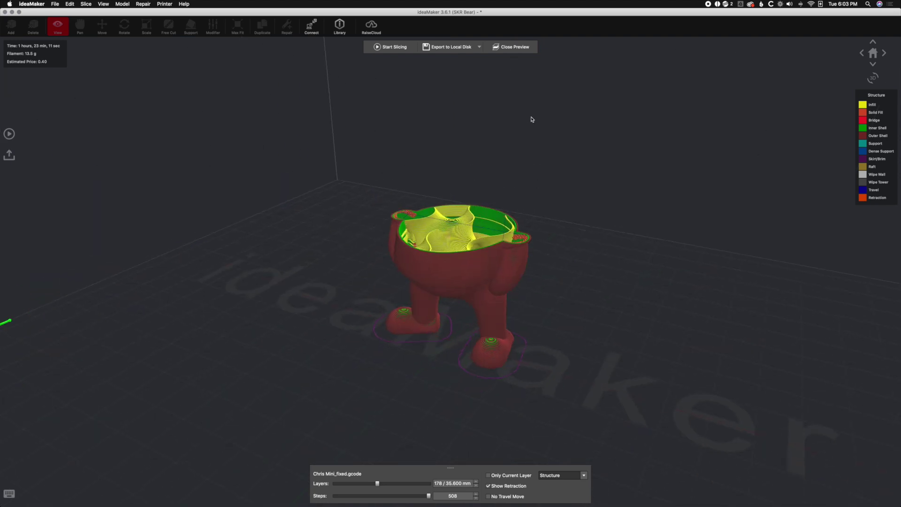
pyautogui.click(513, 49)
pyautogui.scroll(-3, 590, 288)
pyautogui.moveTo(585, 287); pyautogui.dragTo(618, 304)
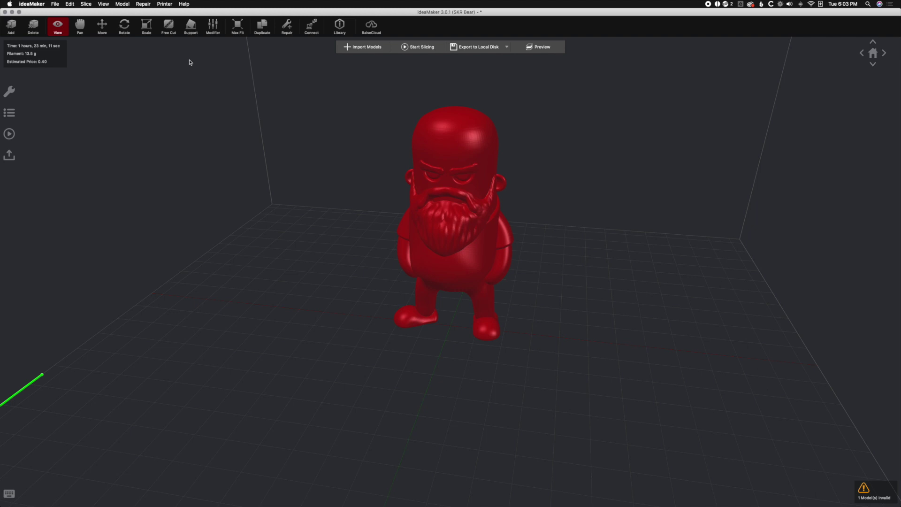
pyautogui.moveTo(310, 393); pyautogui.dragTo(385, 402)
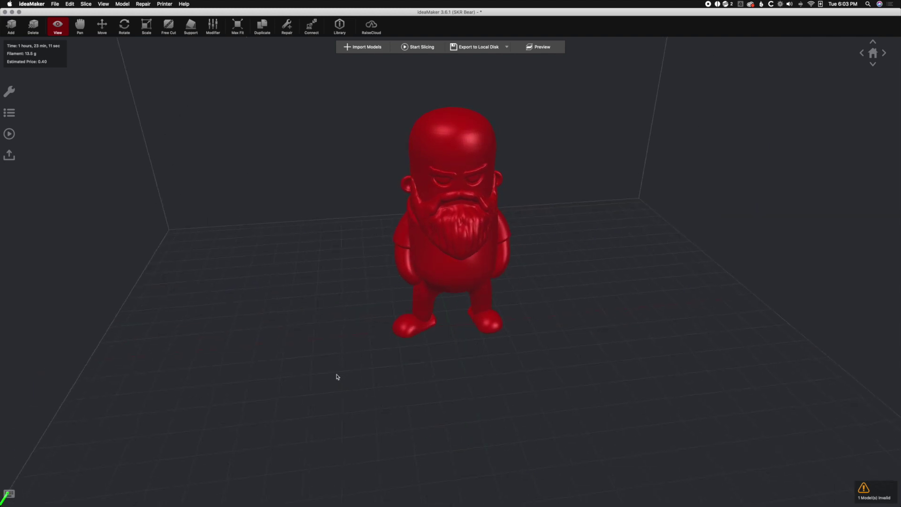
pyautogui.moveTo(336, 377); pyautogui.dragTo(432, 377)
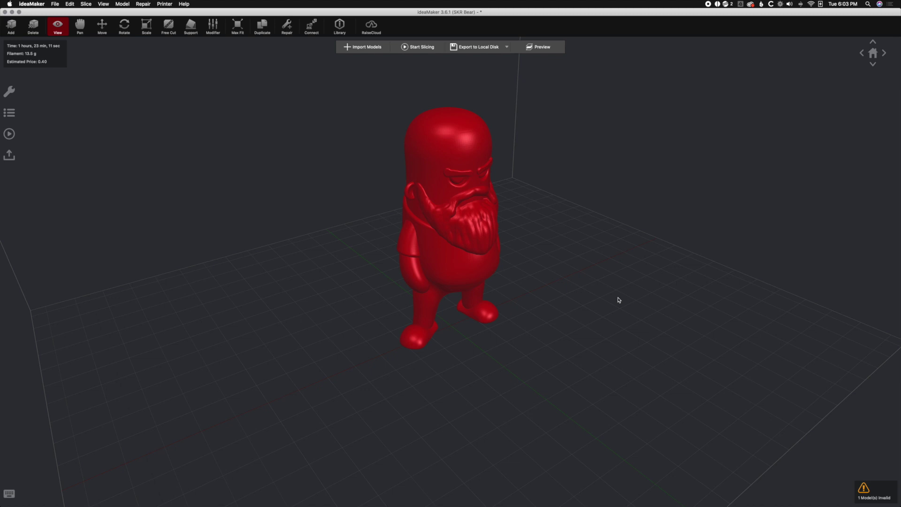
pyautogui.moveTo(602, 302); pyautogui.dragTo(552, 298)
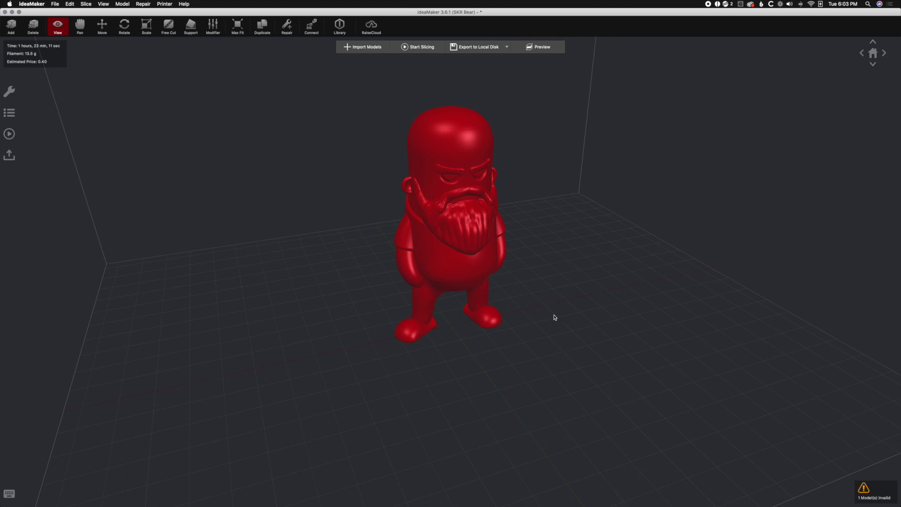
pyautogui.scroll(4, 554, 317)
pyautogui.scroll(-4, 554, 316)
pyautogui.moveTo(554, 317); pyautogui.dragTo(514, 310)
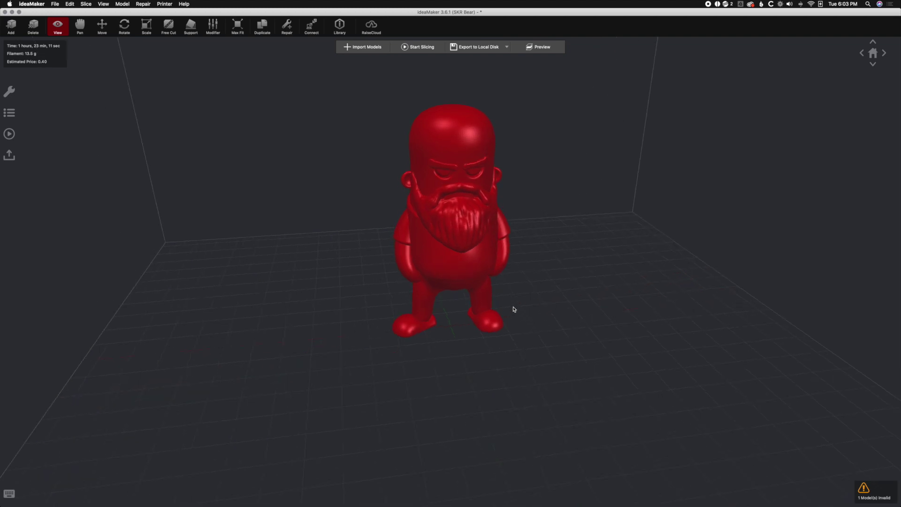